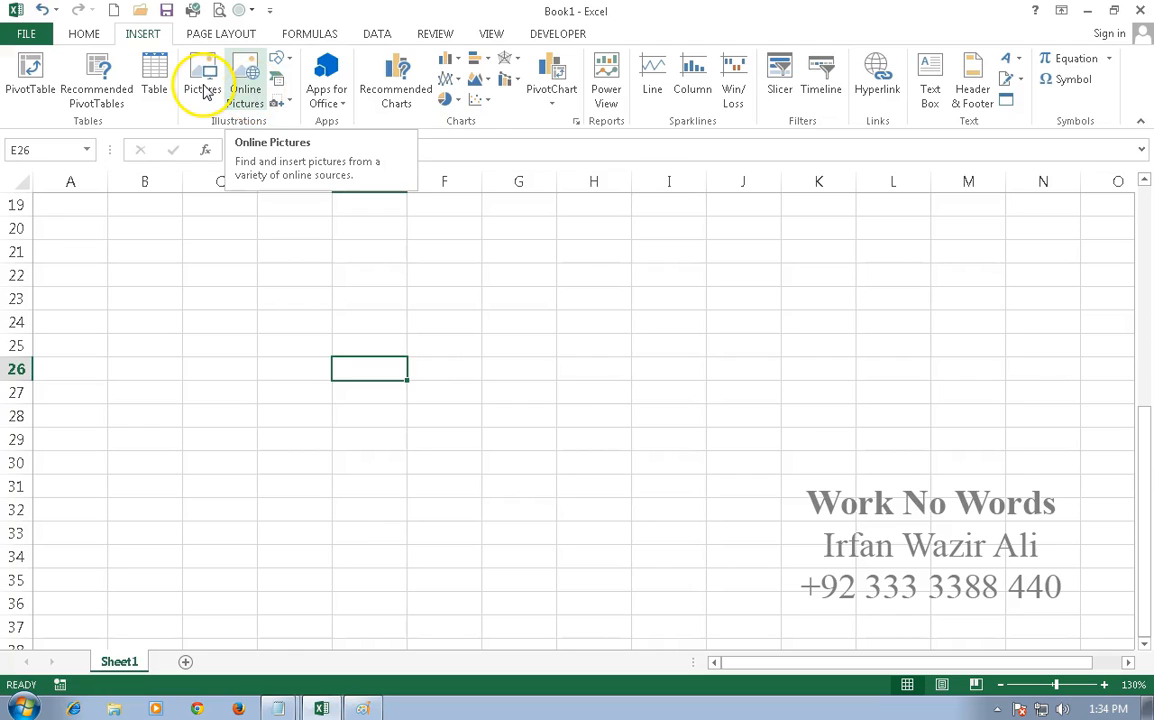
Insert the Koala picture from the Sample Pictures folder into the sheet.
click(203, 90)
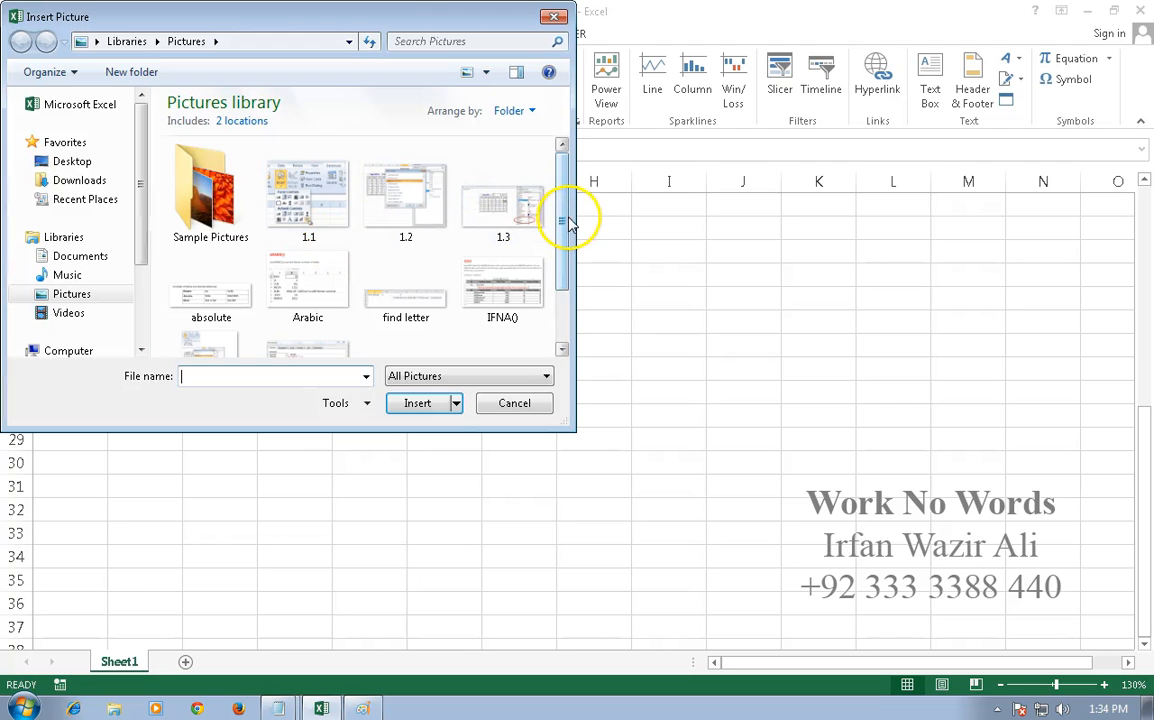
mouse_move(565, 221)
mouse_down()
mouse_move(566, 258)
mouse_move(569, 219)
mouse_up()
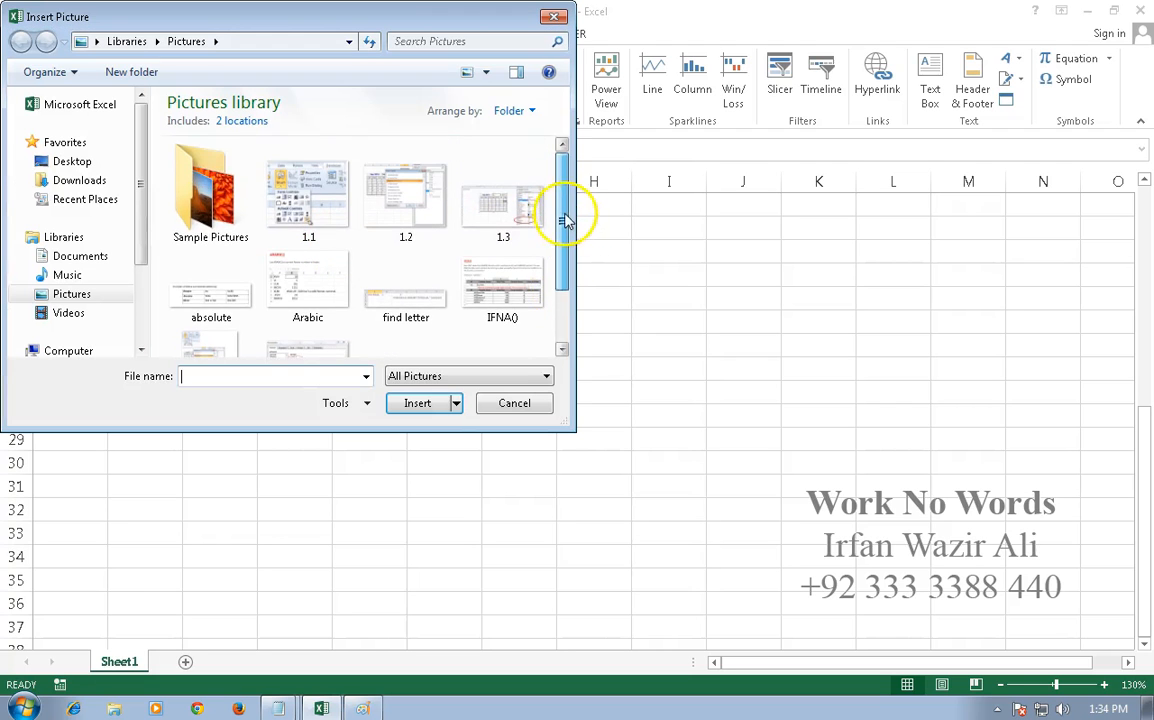
double_click(232, 219)
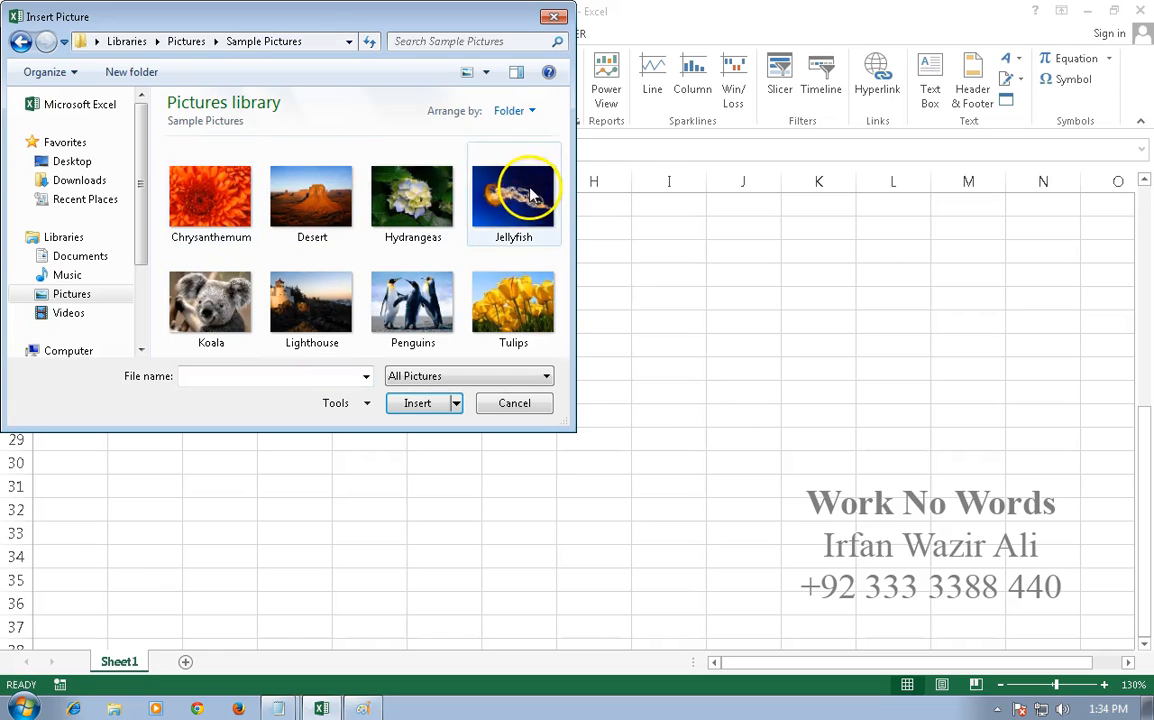
double_click(242, 295)
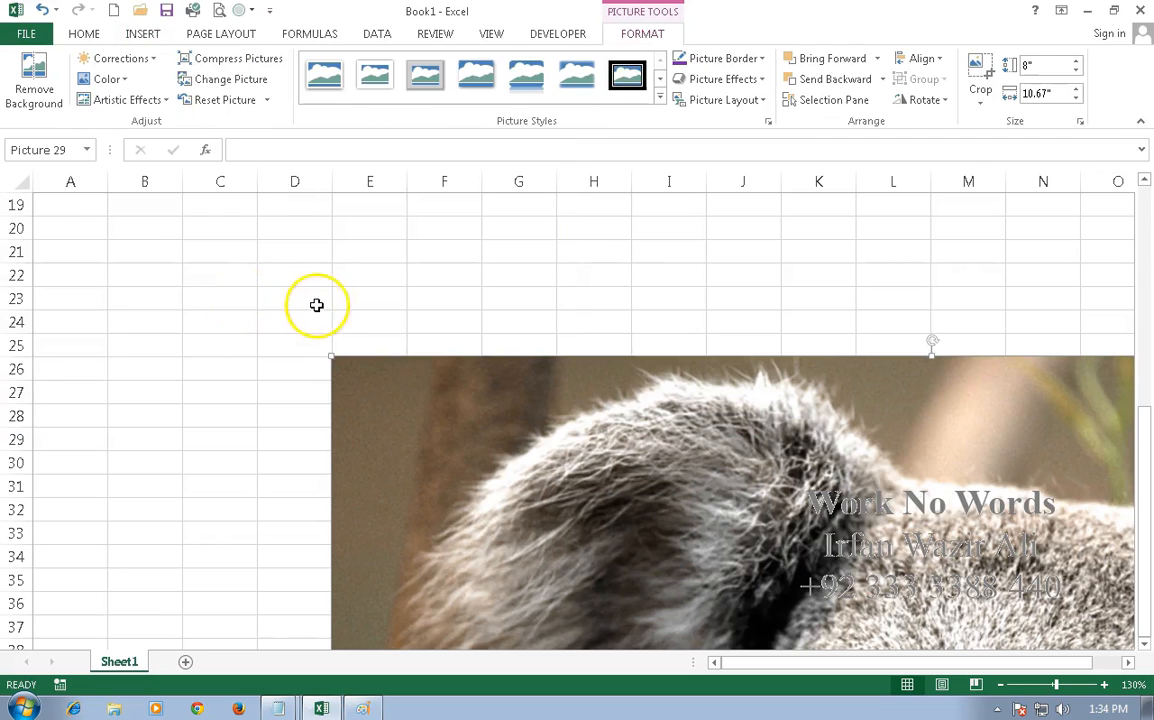
Shrink the koala picture to about 2.65" high by 3.54" wide and position it over roughly columns B to G, rows 21 to 34.
drag(510, 447, 296, 320)
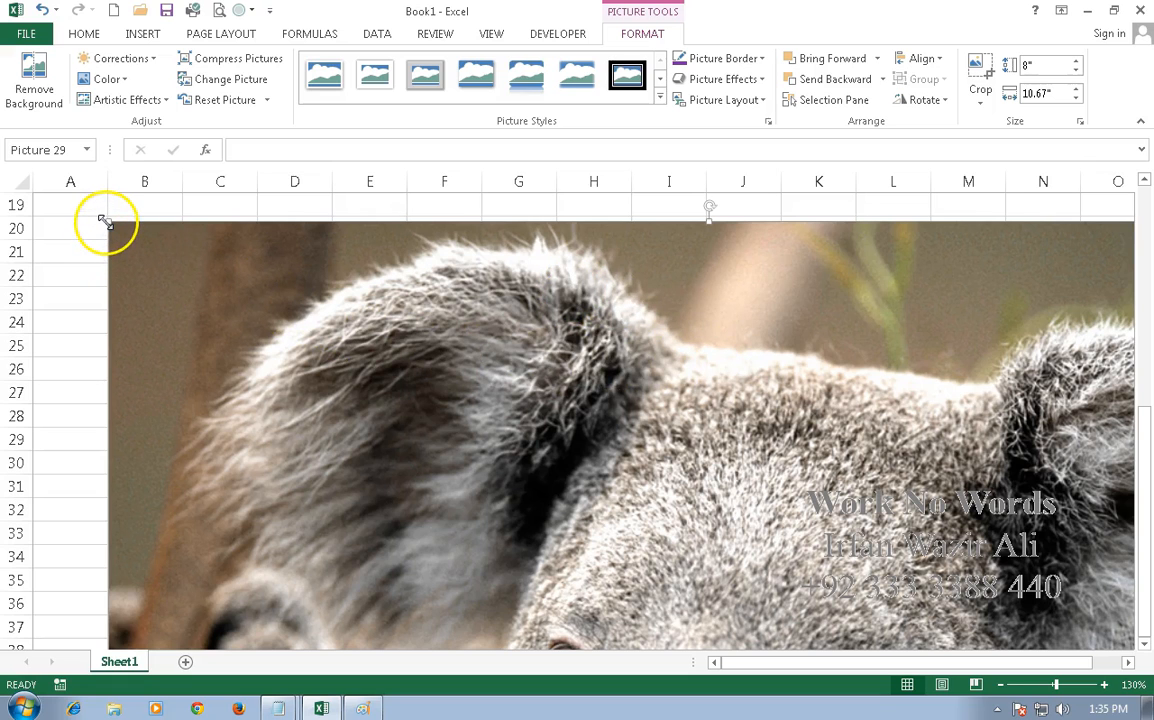
drag(104, 221, 358, 301)
drag(70, 260, 385, 609)
drag(504, 602, 297, 371)
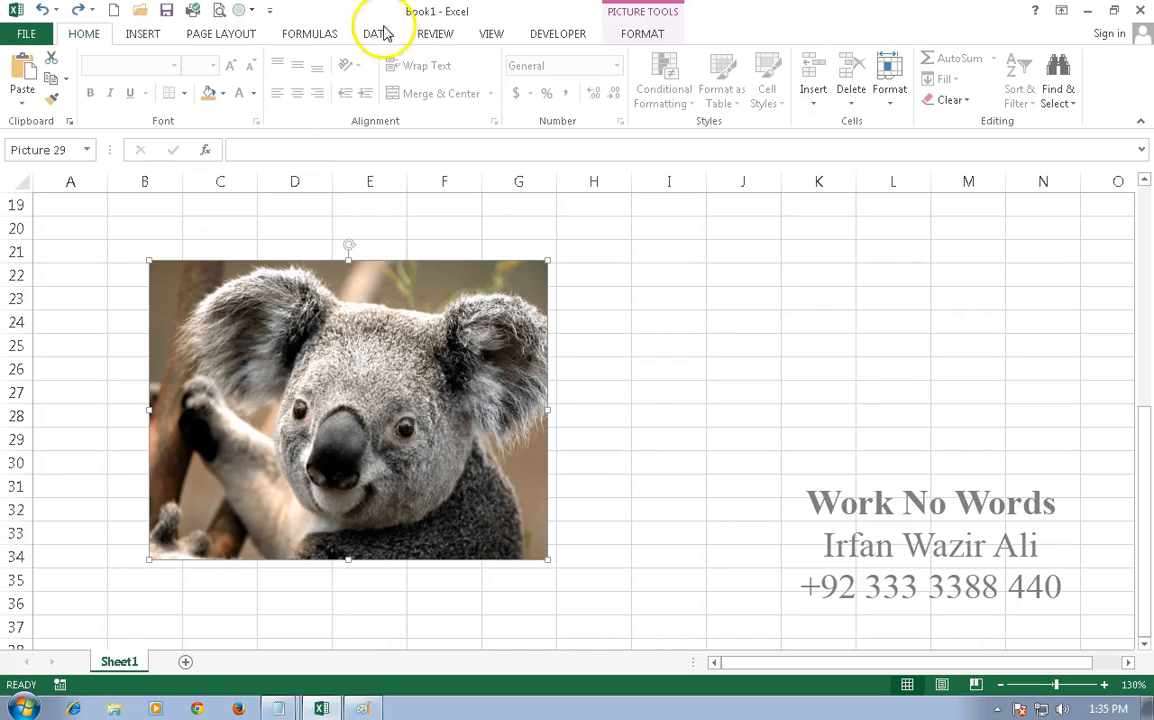
Try automatic background removal on the koala picture and undo it.
click(644, 36)
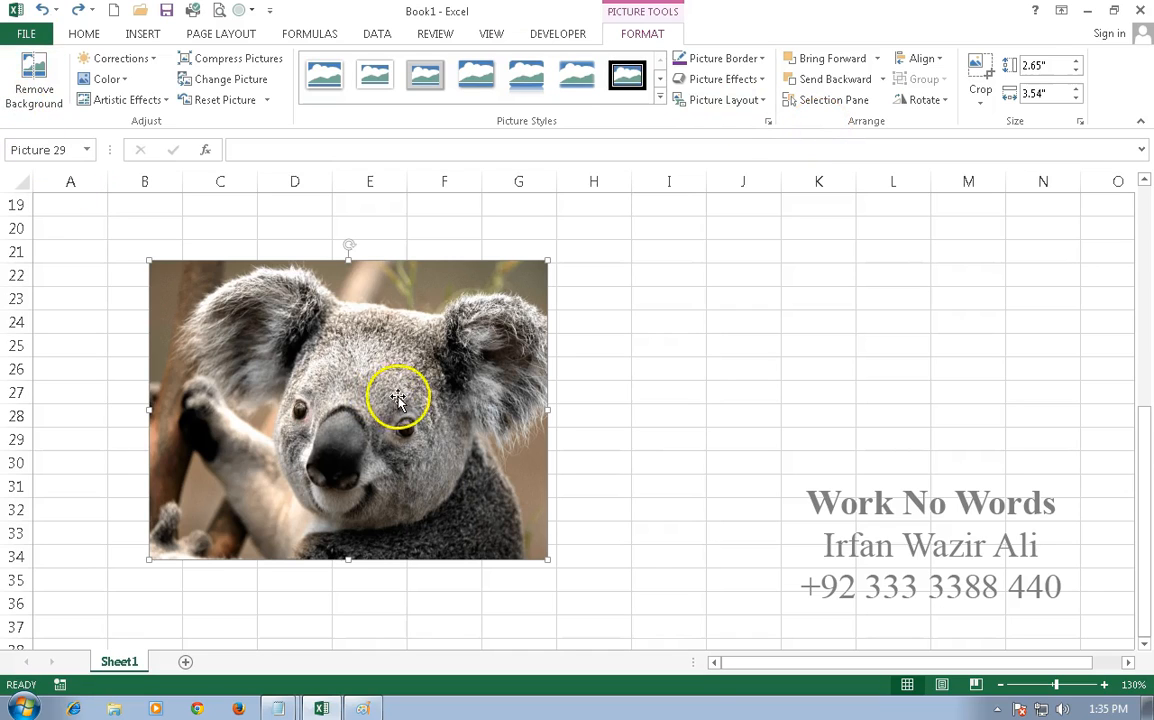
click(33, 90)
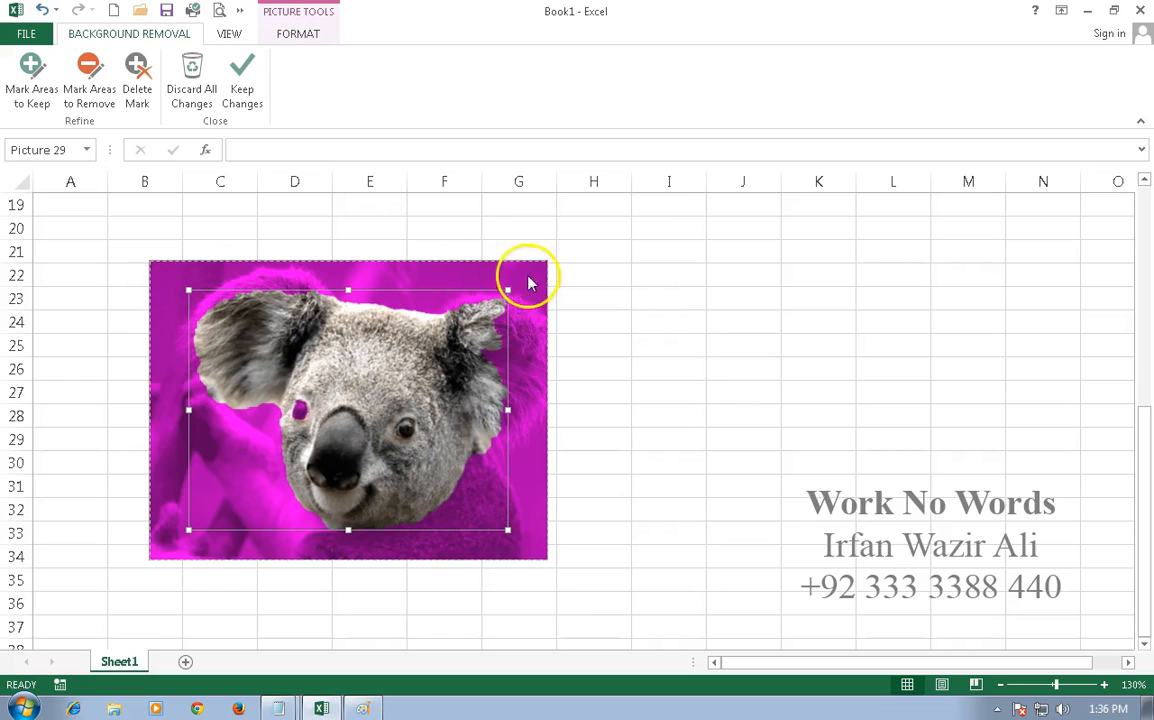
click(125, 517)
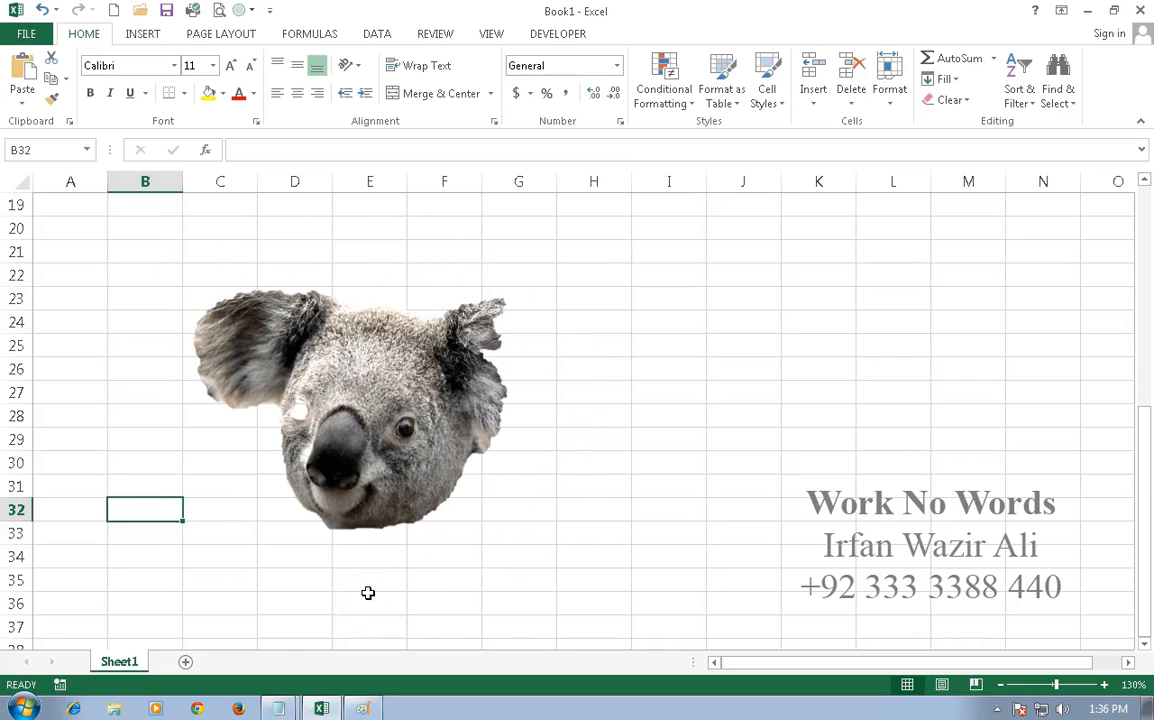
key(ctrl+z)
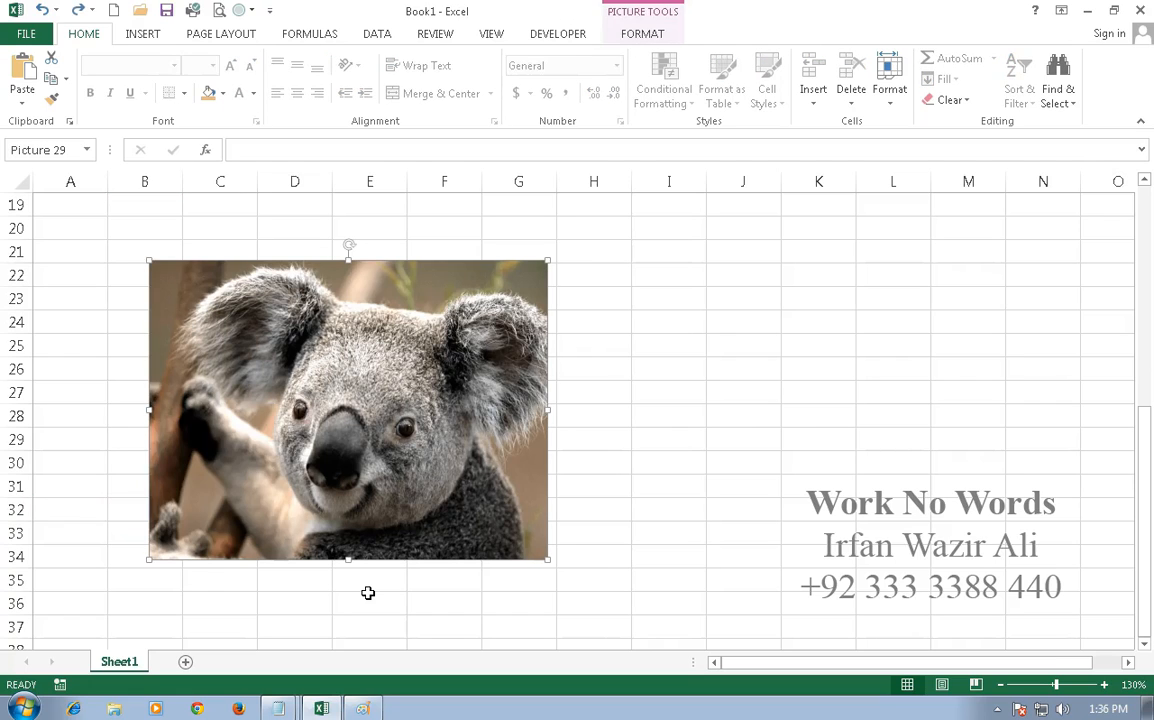
Correct the koala picture to Brightness +20% Contrast +40% and recolor it in dark gold.
click(640, 32)
click(155, 60)
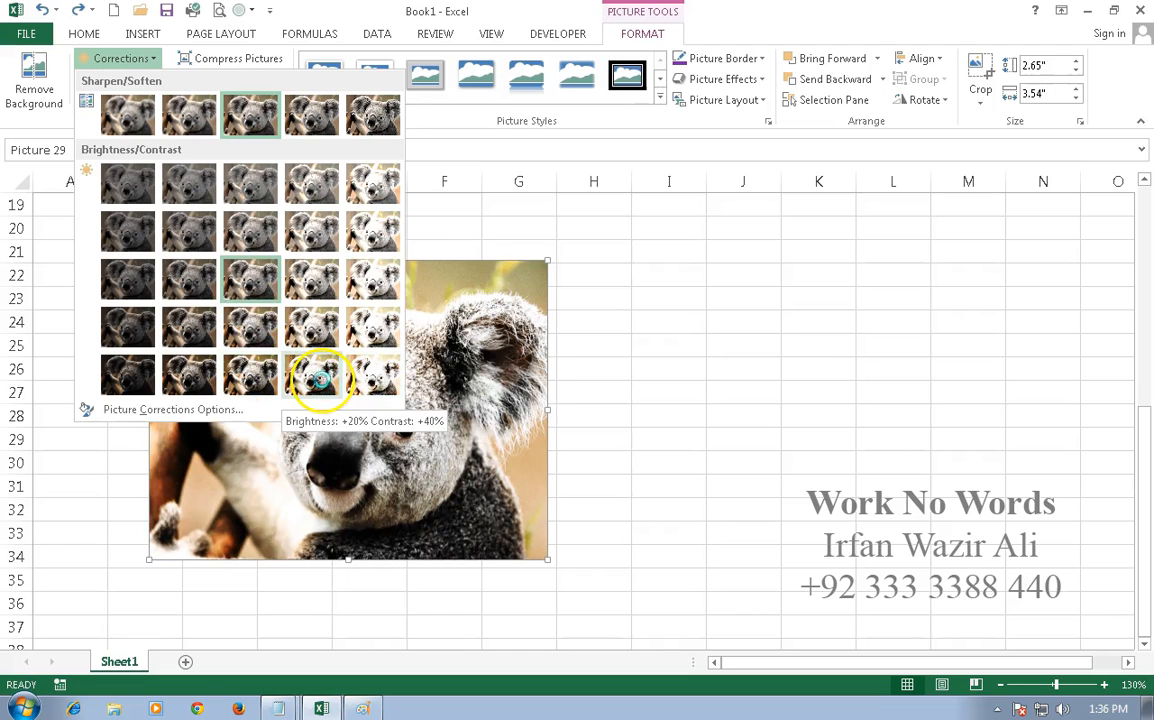
click(320, 378)
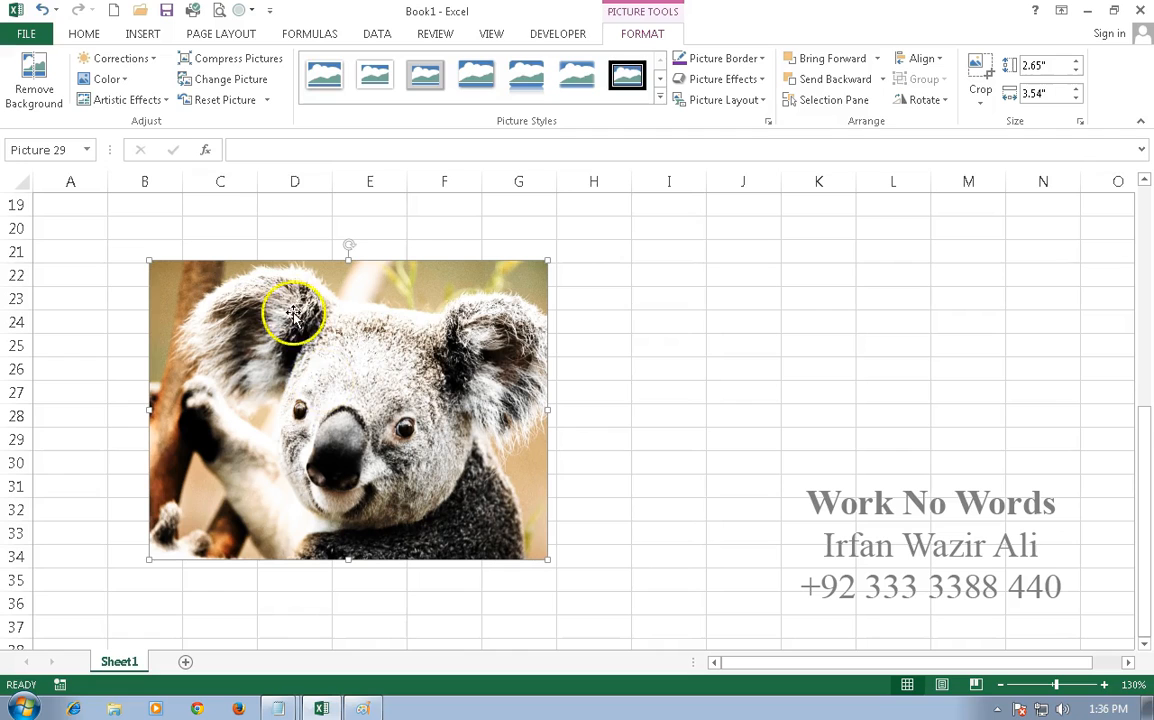
click(112, 79)
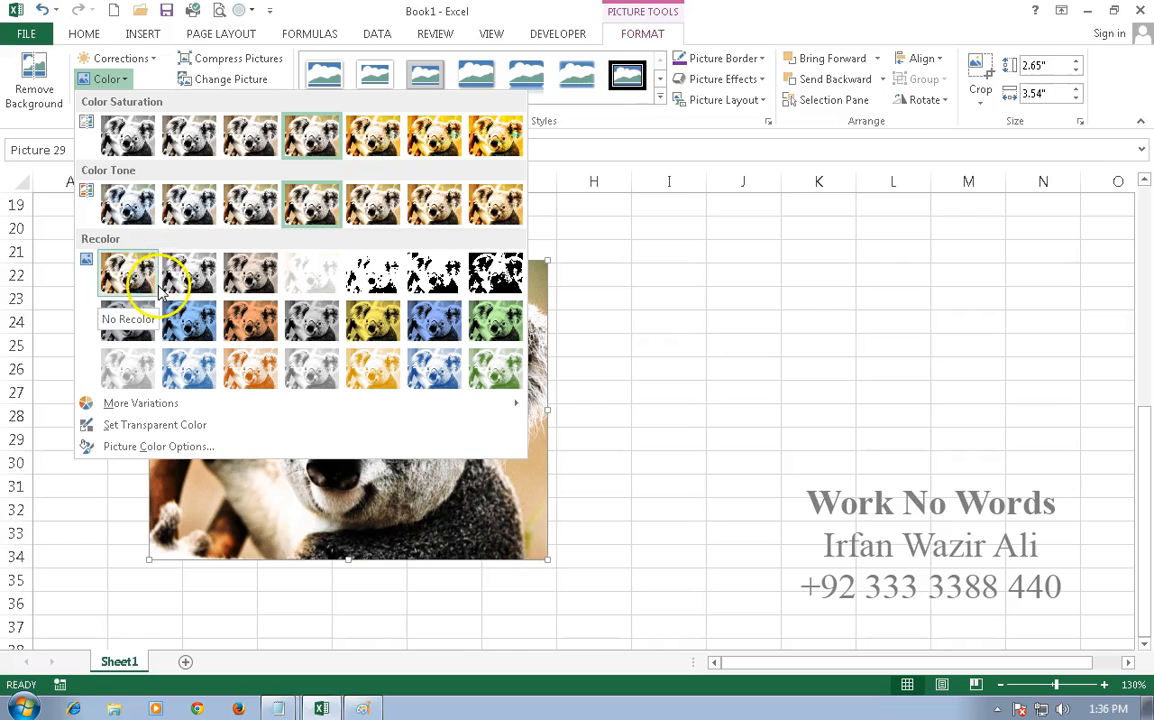
click(372, 322)
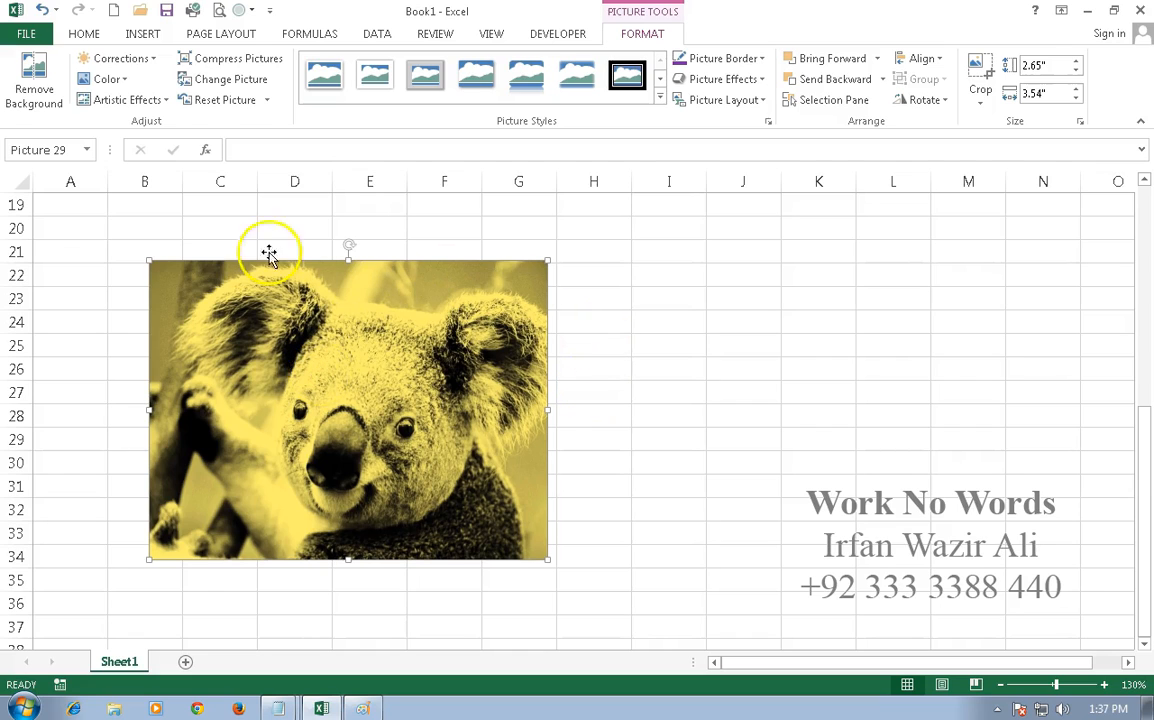
Apply a scribbled, hand-drawn artistic effect to the koala picture and compress only this picture at document resolution with cropped areas deleted.
click(163, 100)
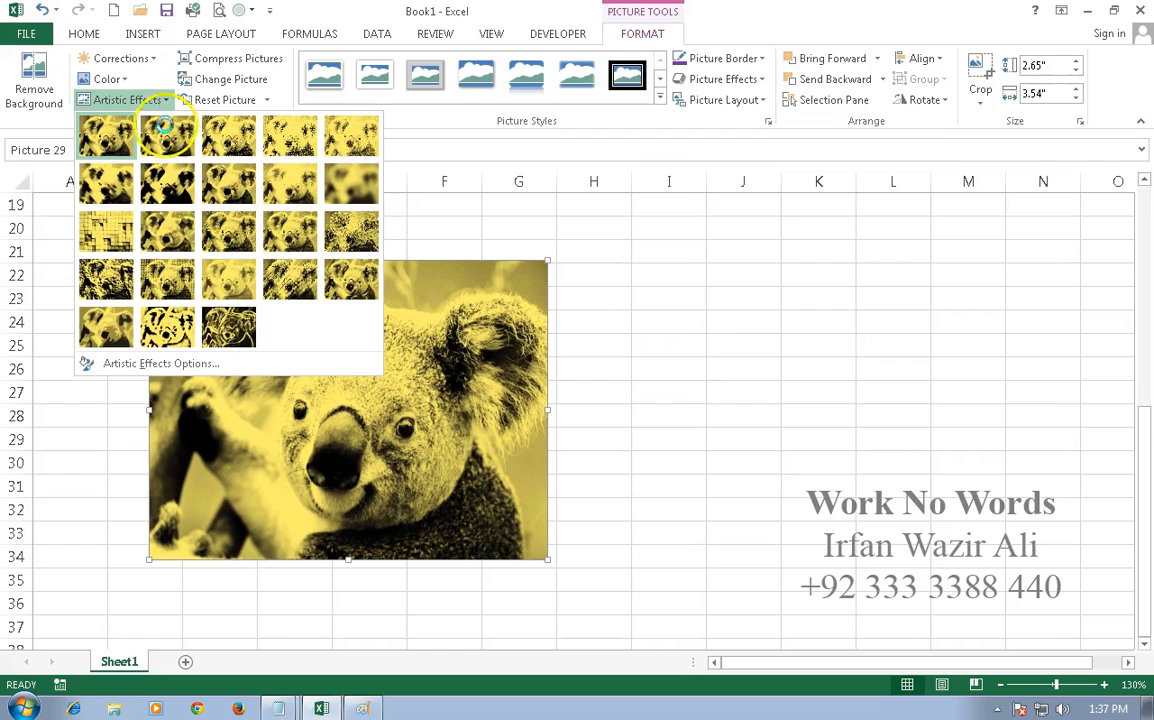
click(218, 133)
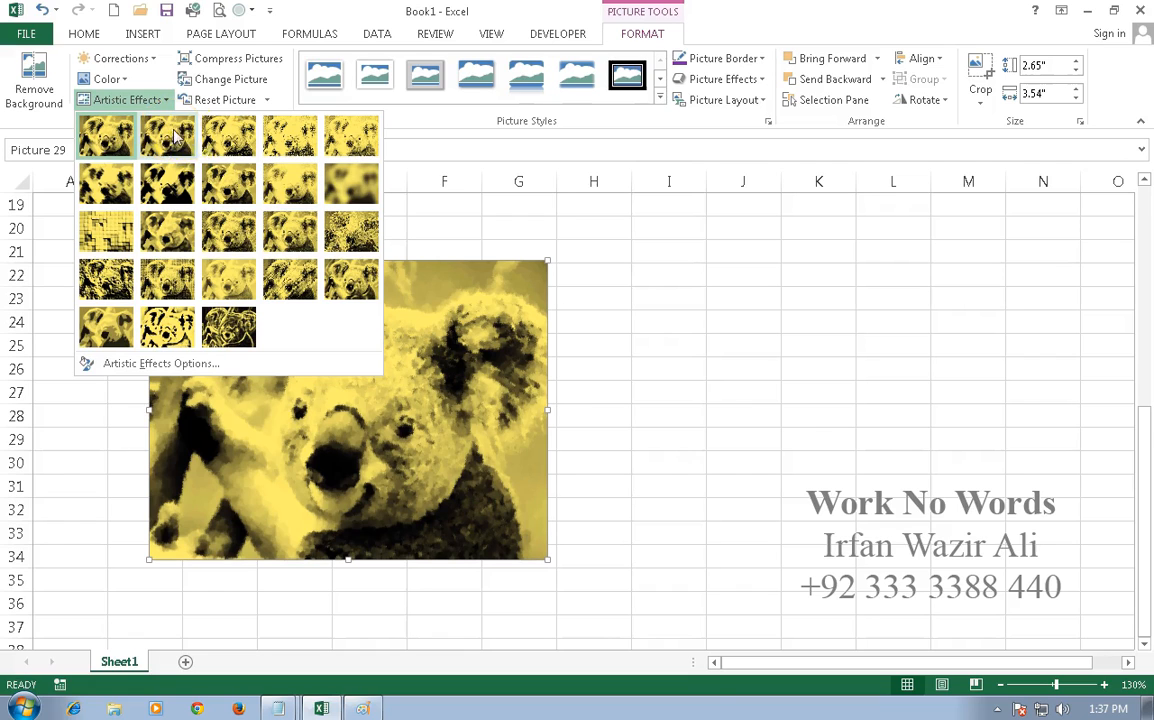
click(219, 130)
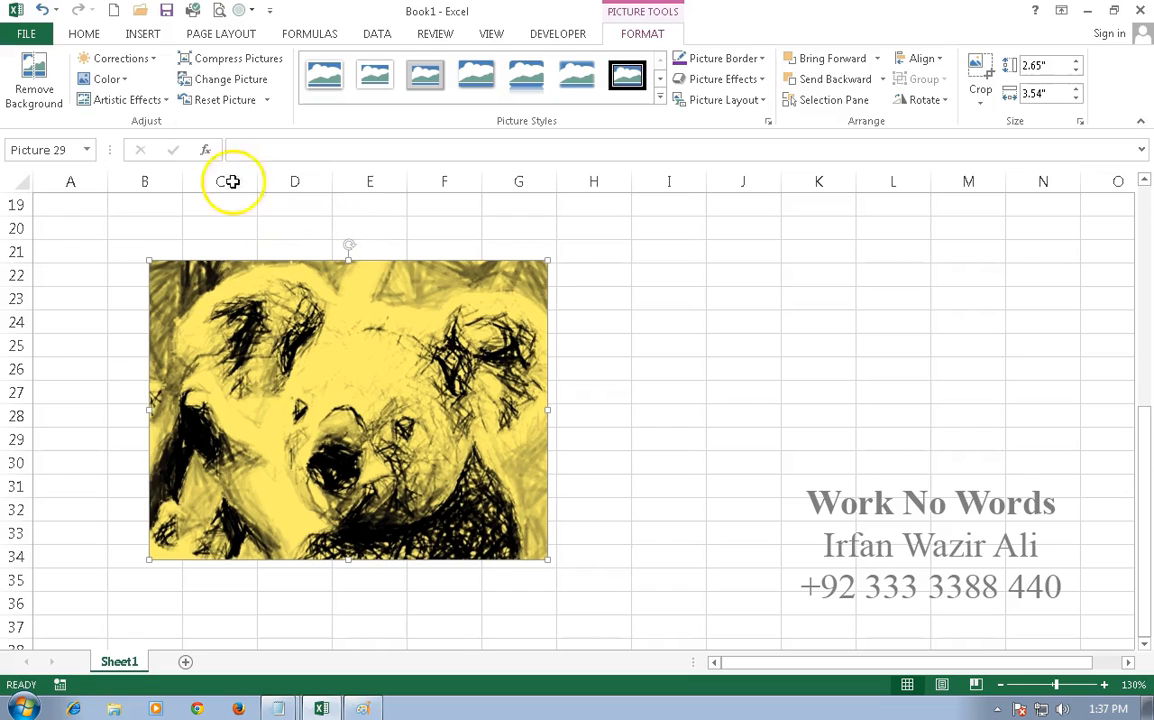
click(249, 64)
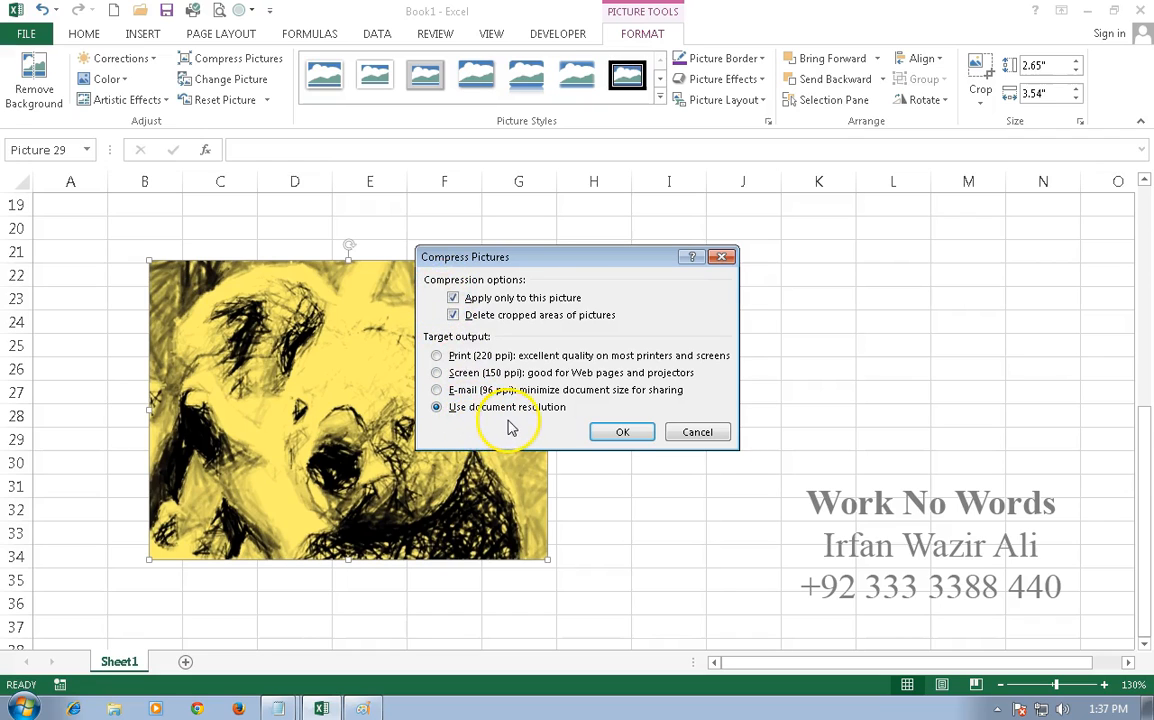
click(622, 434)
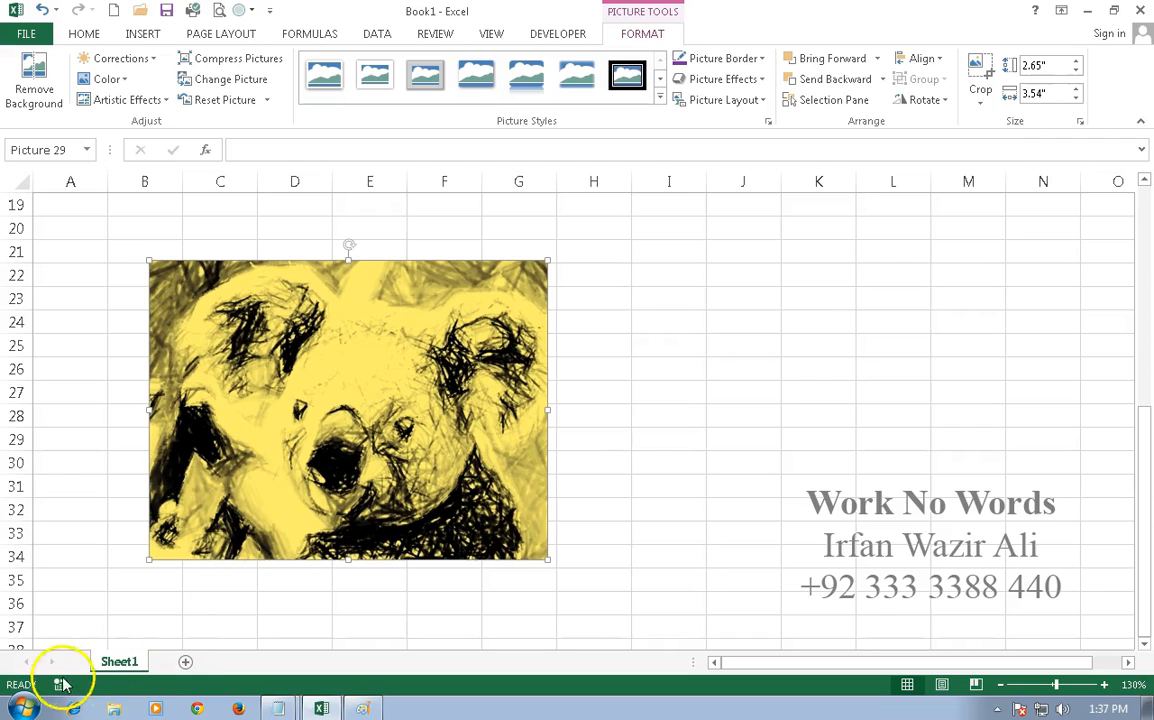
Replace the koala picture with the Penguins picture from the Sample Pictures folder.
click(267, 82)
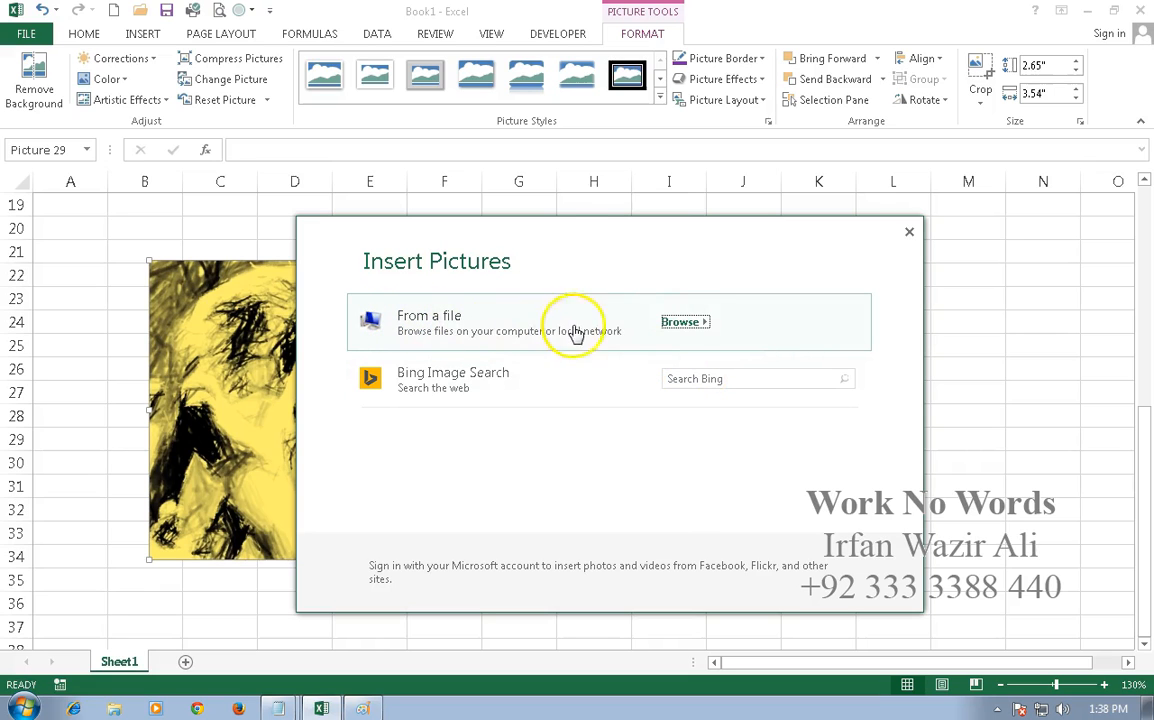
click(680, 322)
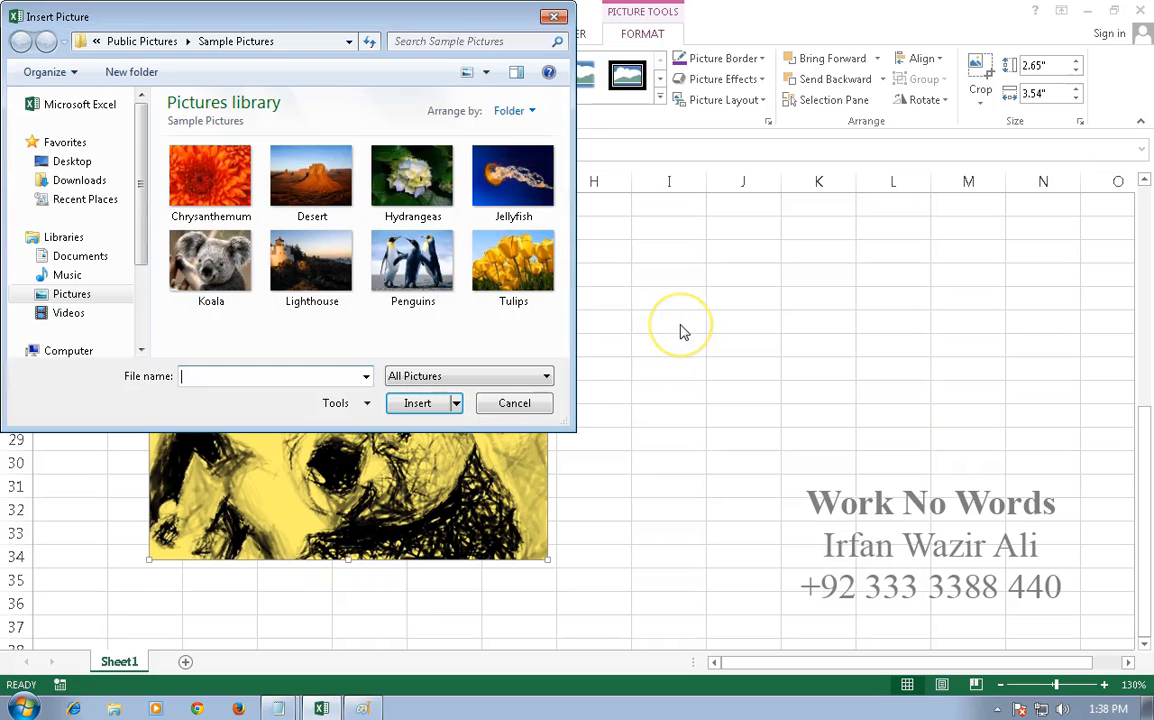
click(415, 268)
double_click(415, 268)
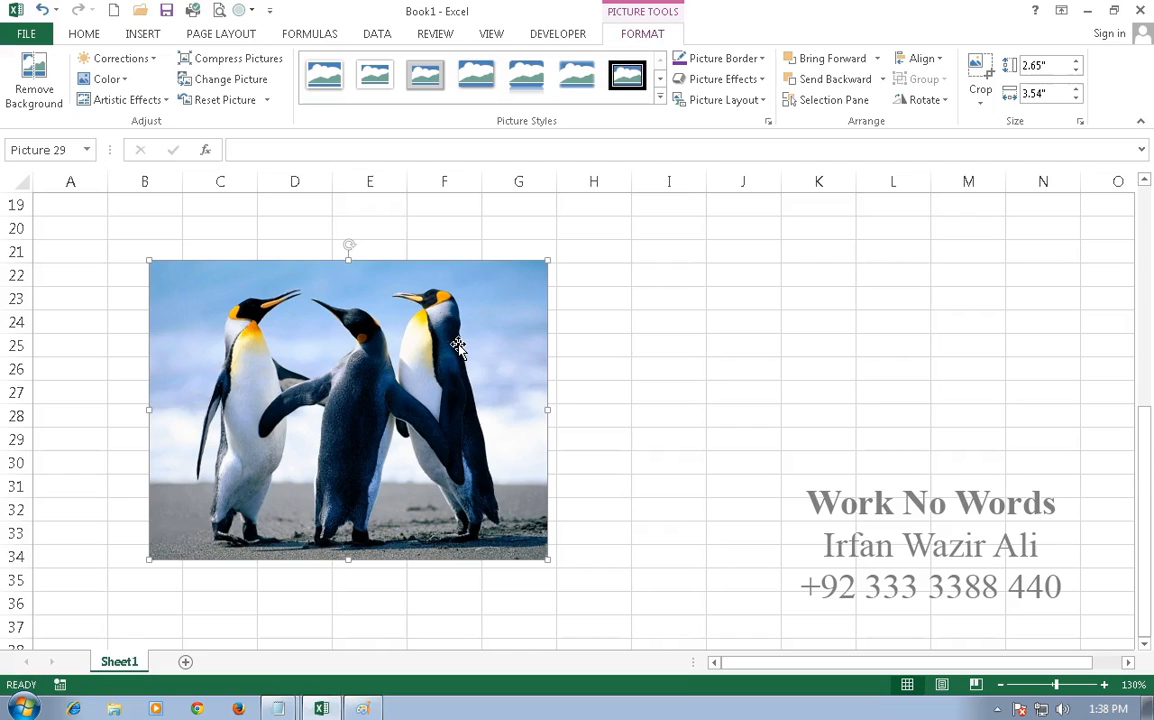
Apply the white picture style with snipped diagonal corners to the penguins picture and color its border light orange.
click(659, 99)
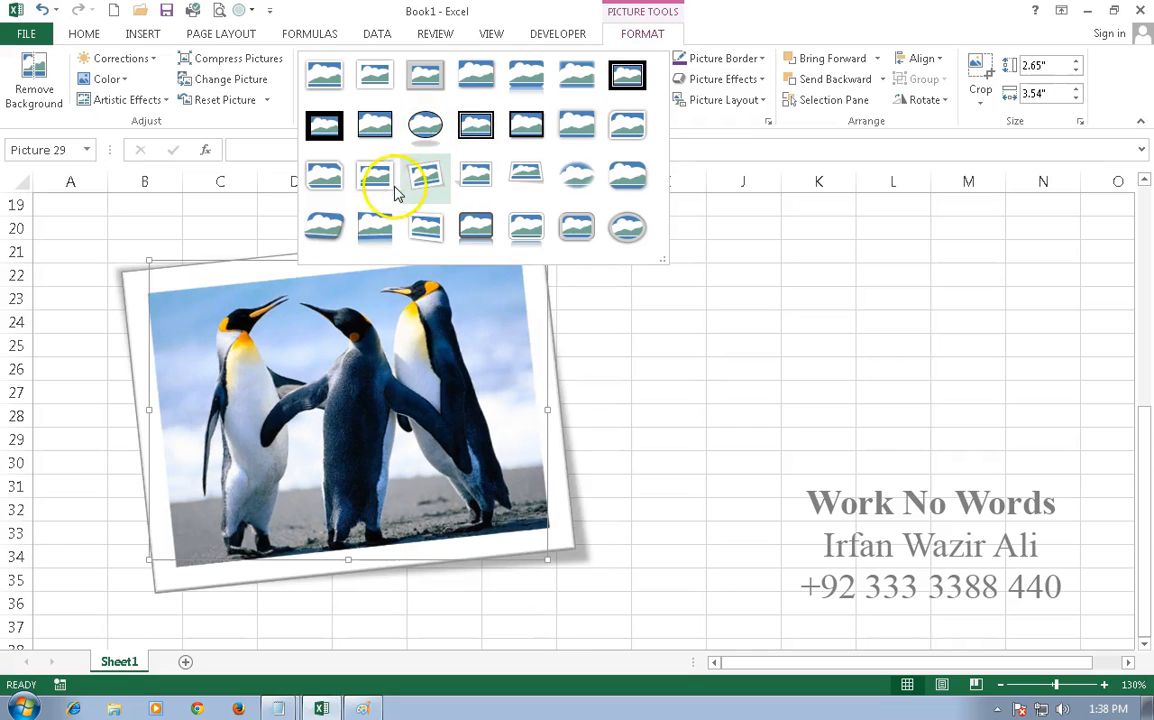
click(339, 194)
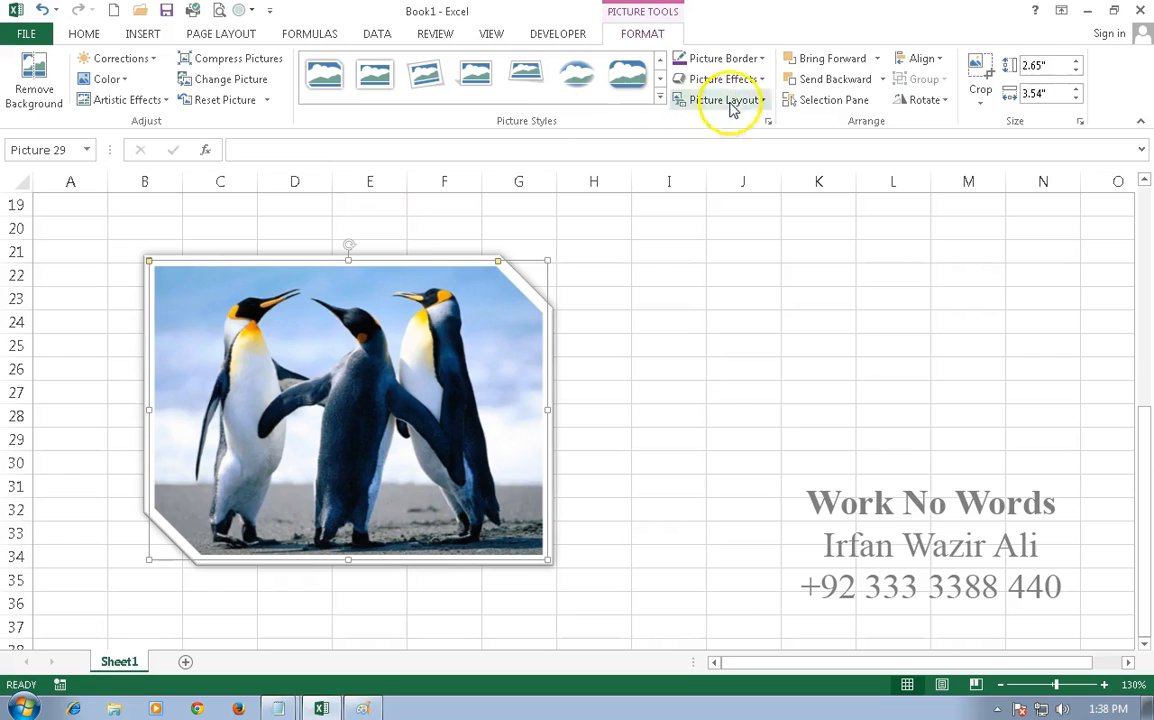
click(765, 61)
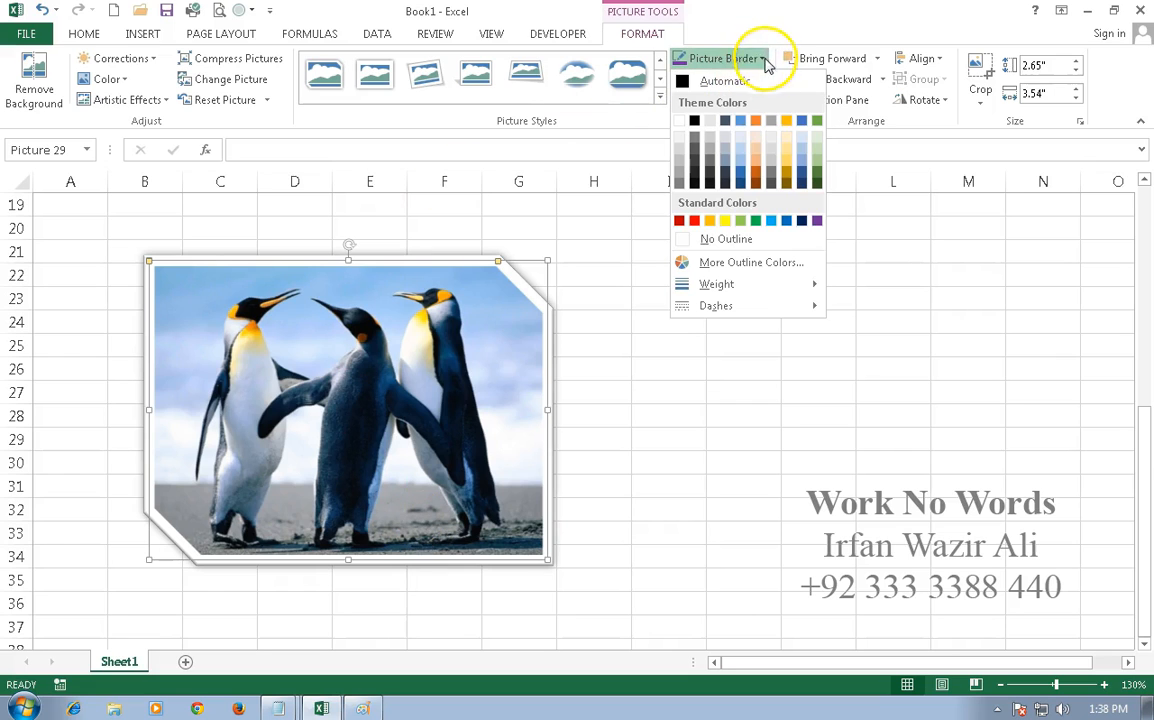
click(757, 158)
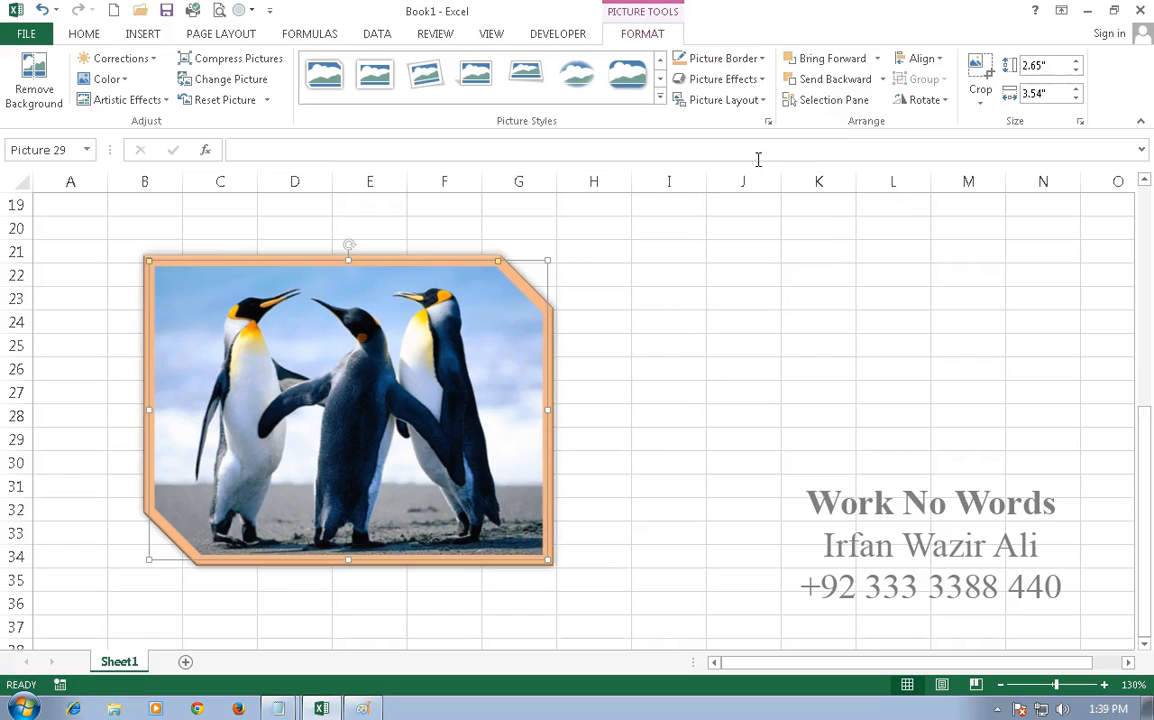
Set the penguins picture's border weight to 6 pt.
click(755, 58)
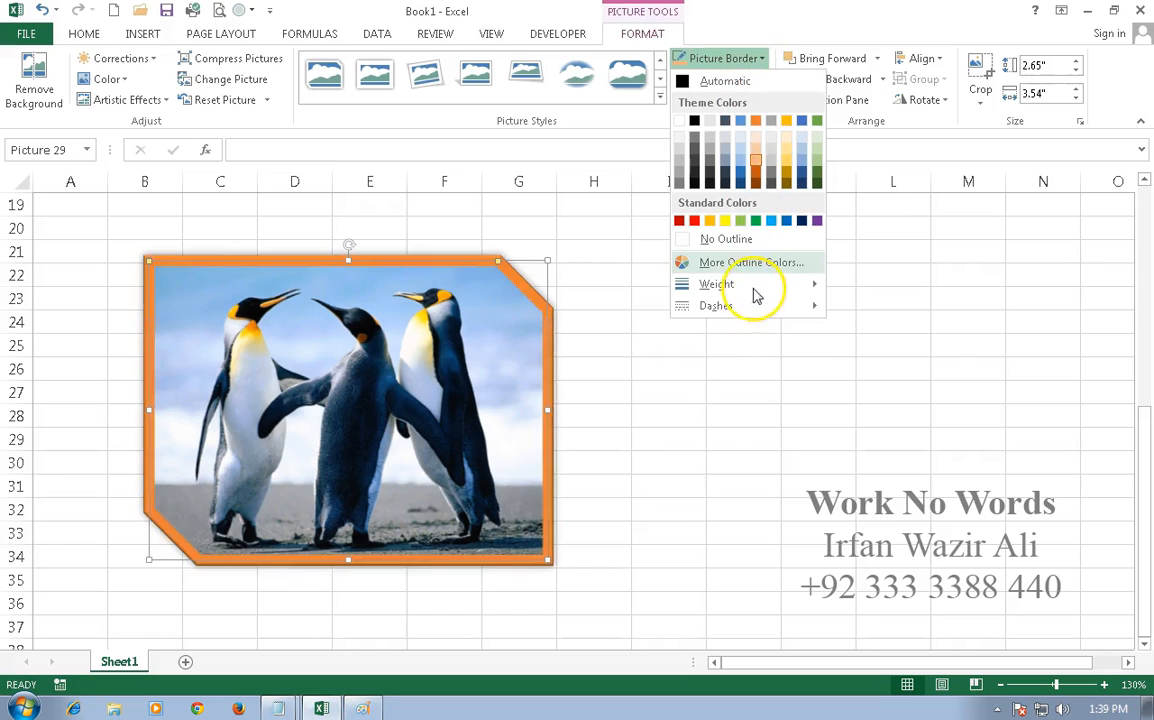
mouse_move(752, 290)
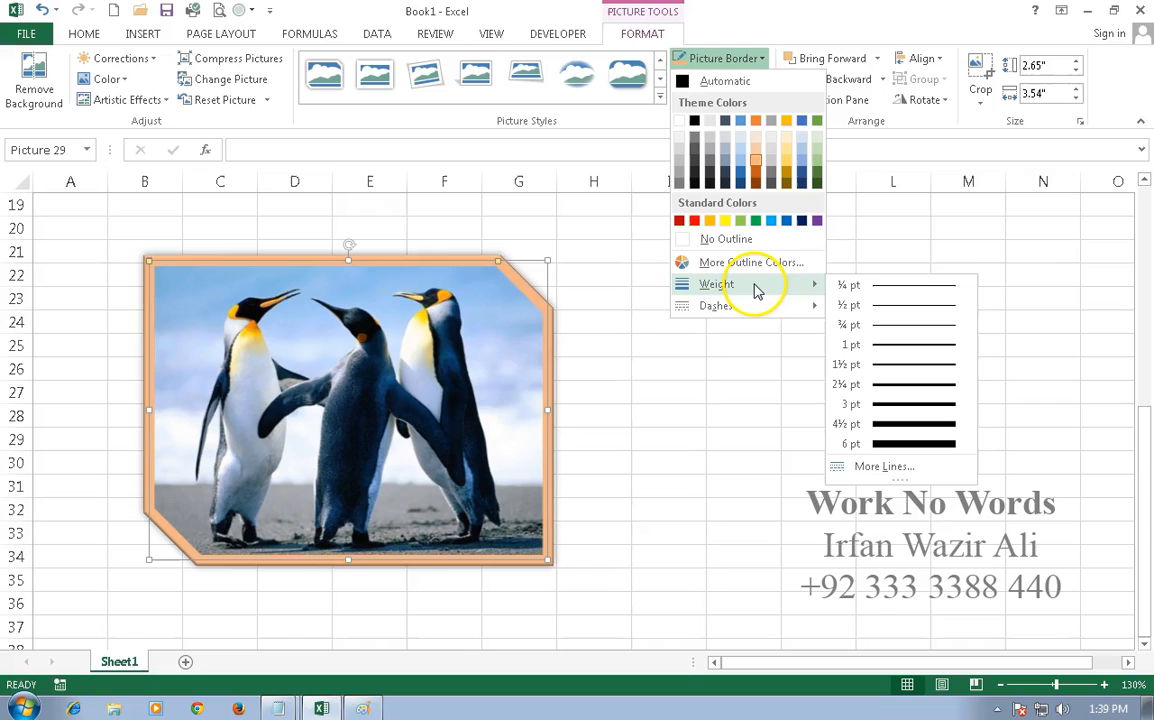
click(914, 444)
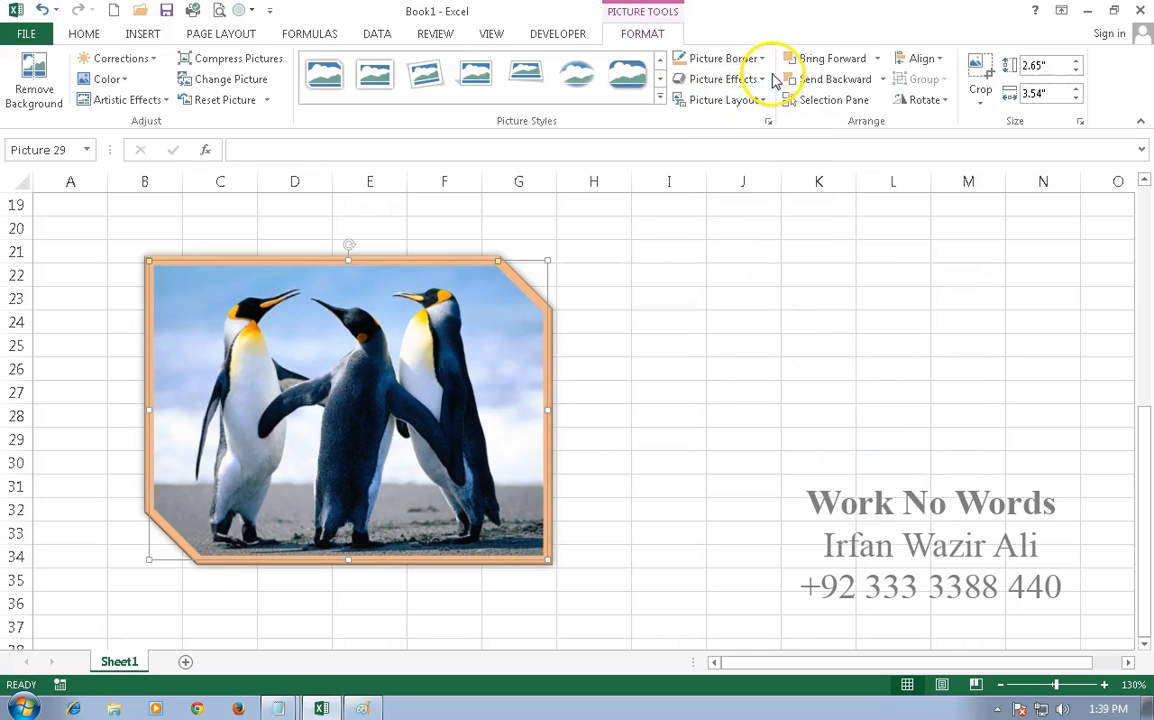
Add an outer shadow offset diagonally toward the upper left to the penguins picture.
click(762, 80)
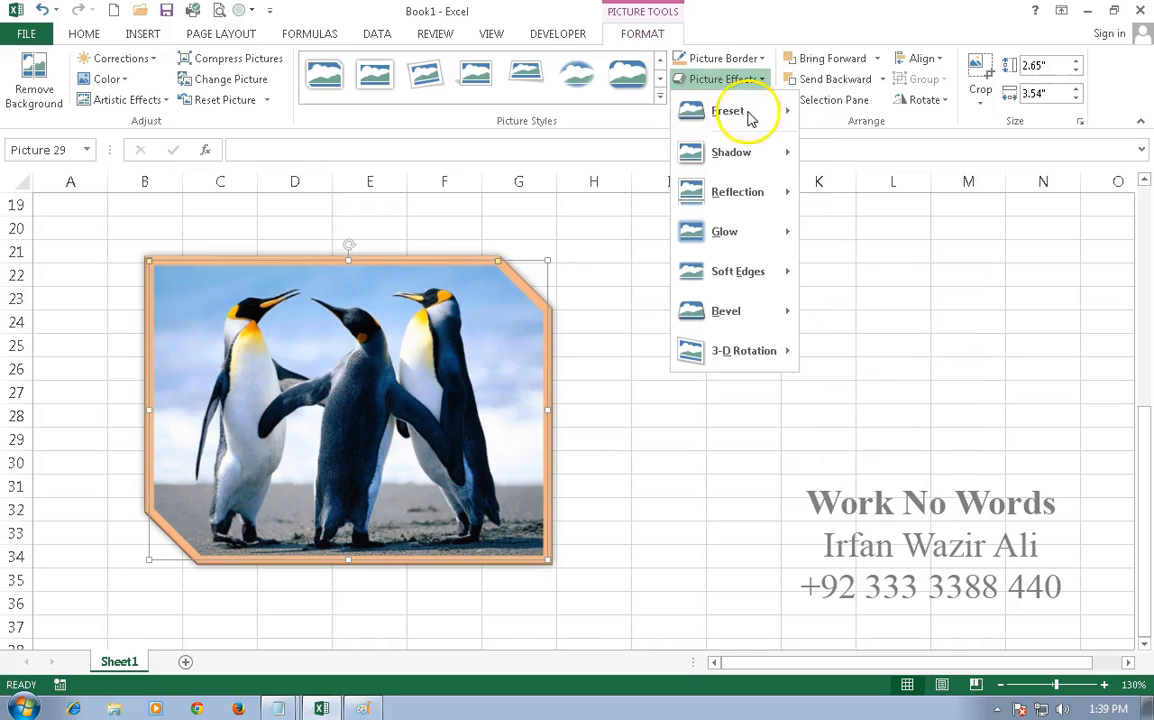
mouse_move(750, 163)
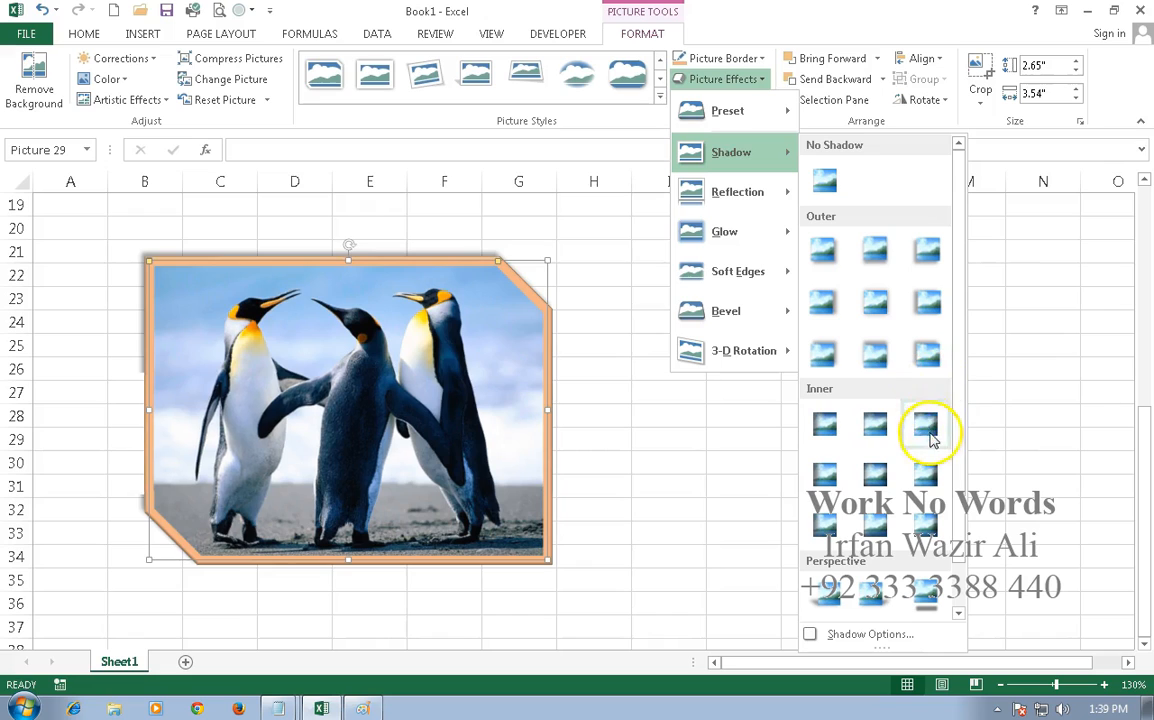
click(928, 350)
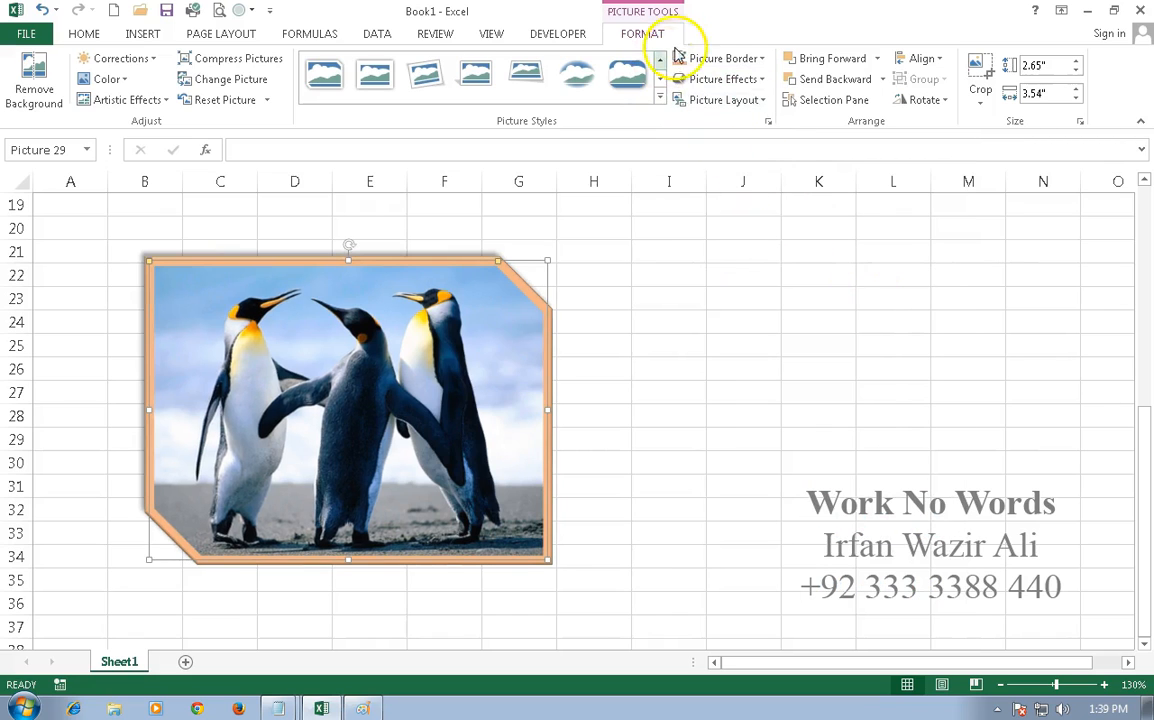
Add a blue glow from the third row of glow variations to the penguins picture and deselect it.
click(763, 80)
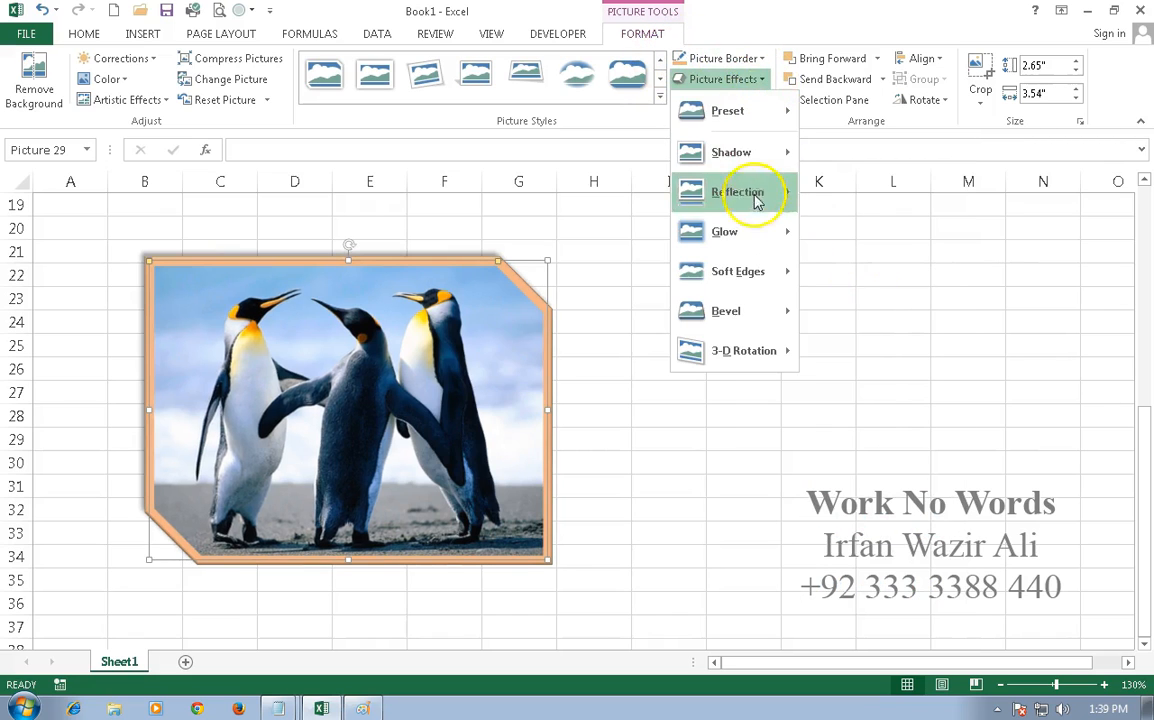
mouse_move(755, 243)
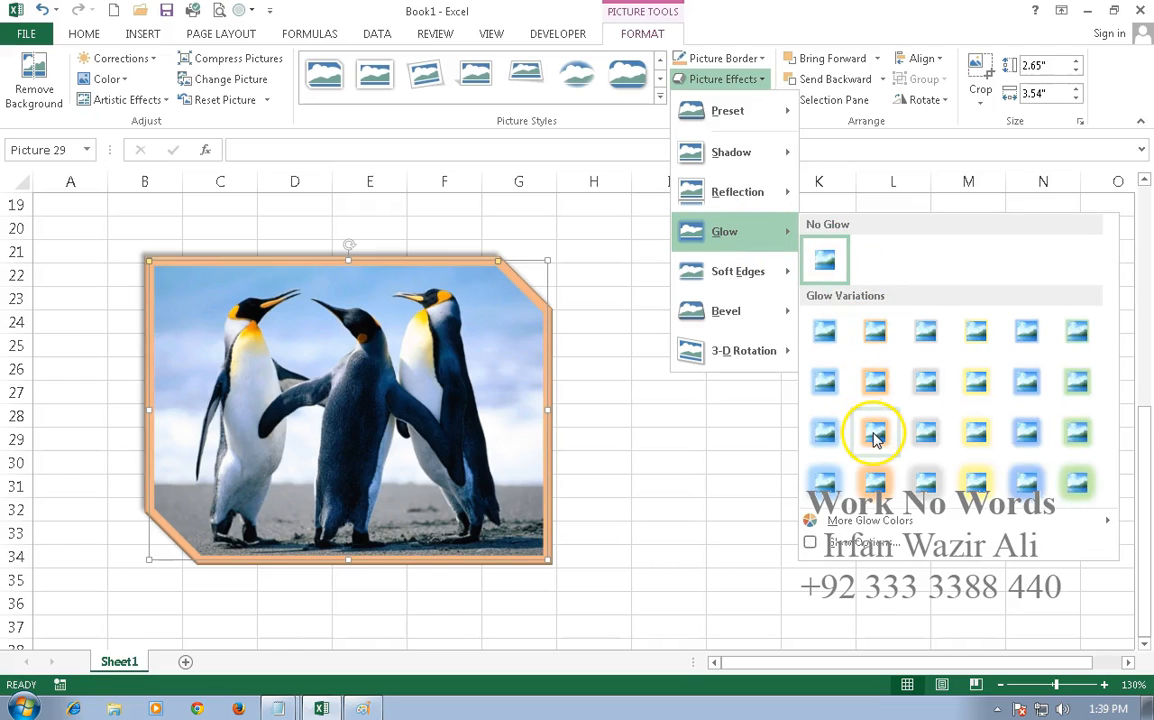
click(1031, 442)
click(669, 252)
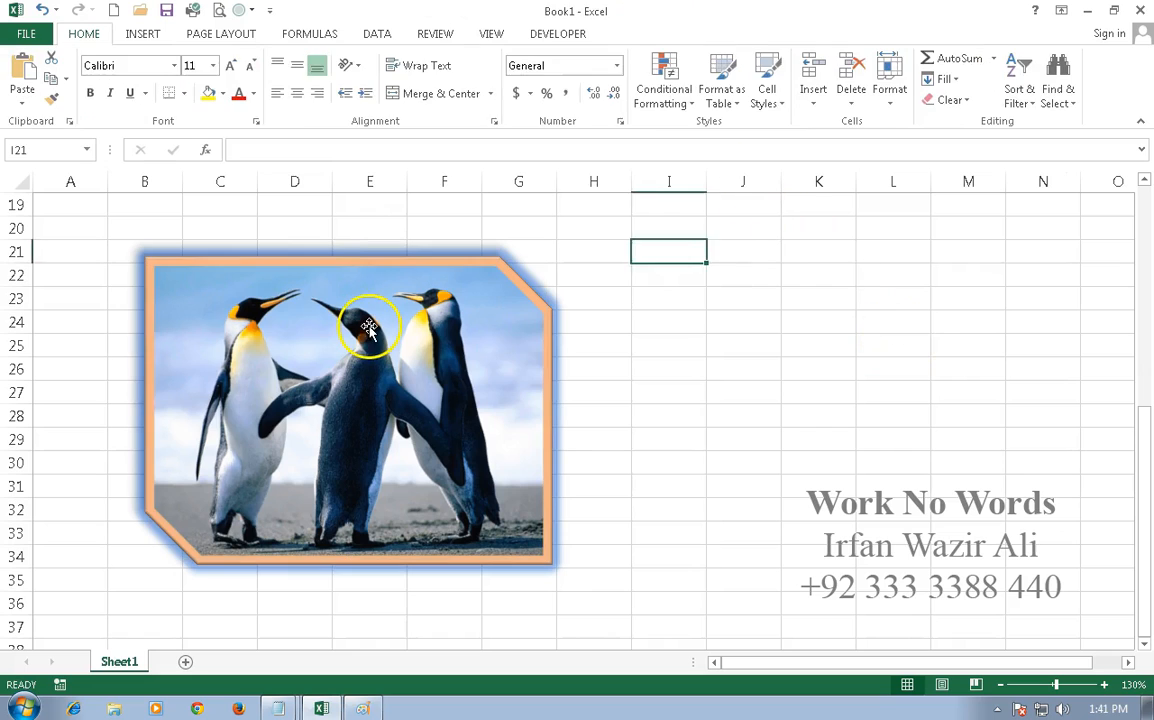
Insert the orange flower picture from the computer's files at cell J23, beside the penguins picture.
click(368, 327)
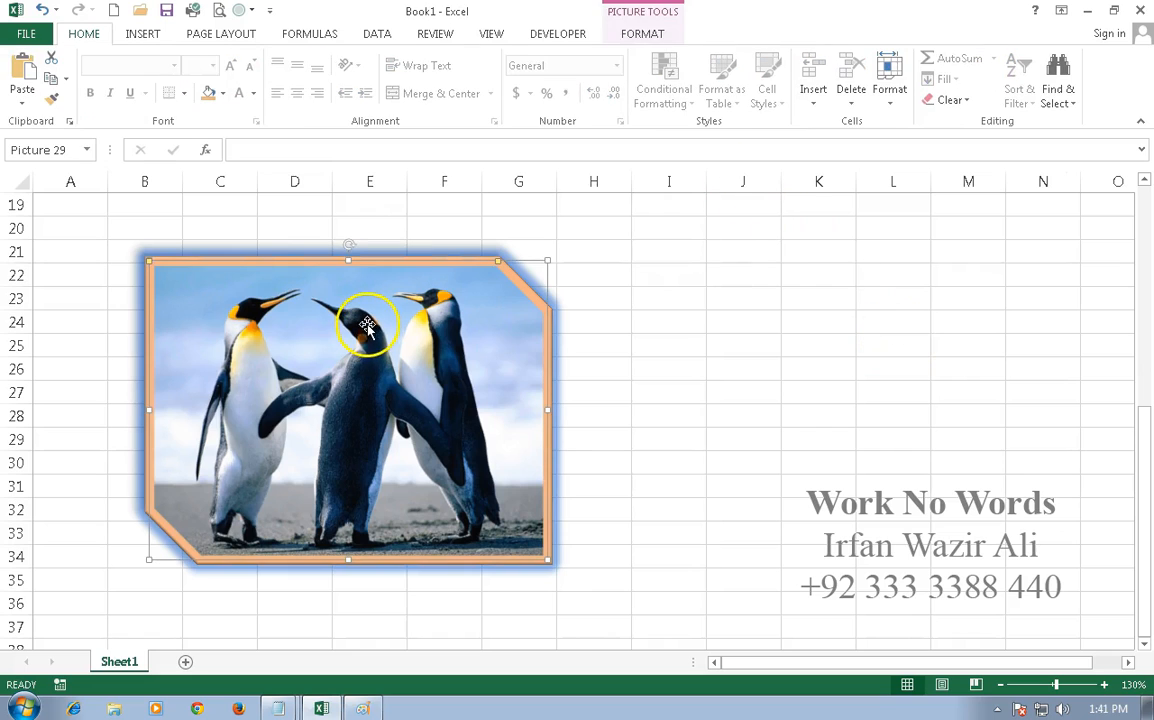
click(718, 294)
click(143, 30)
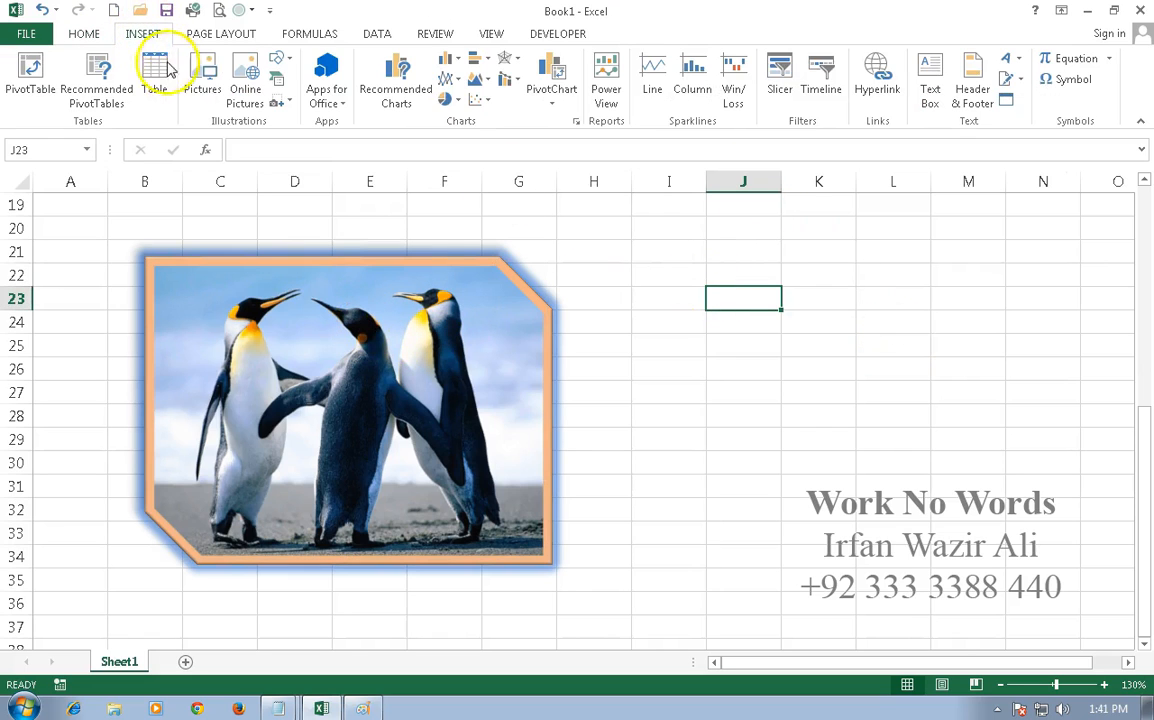
double_click(204, 184)
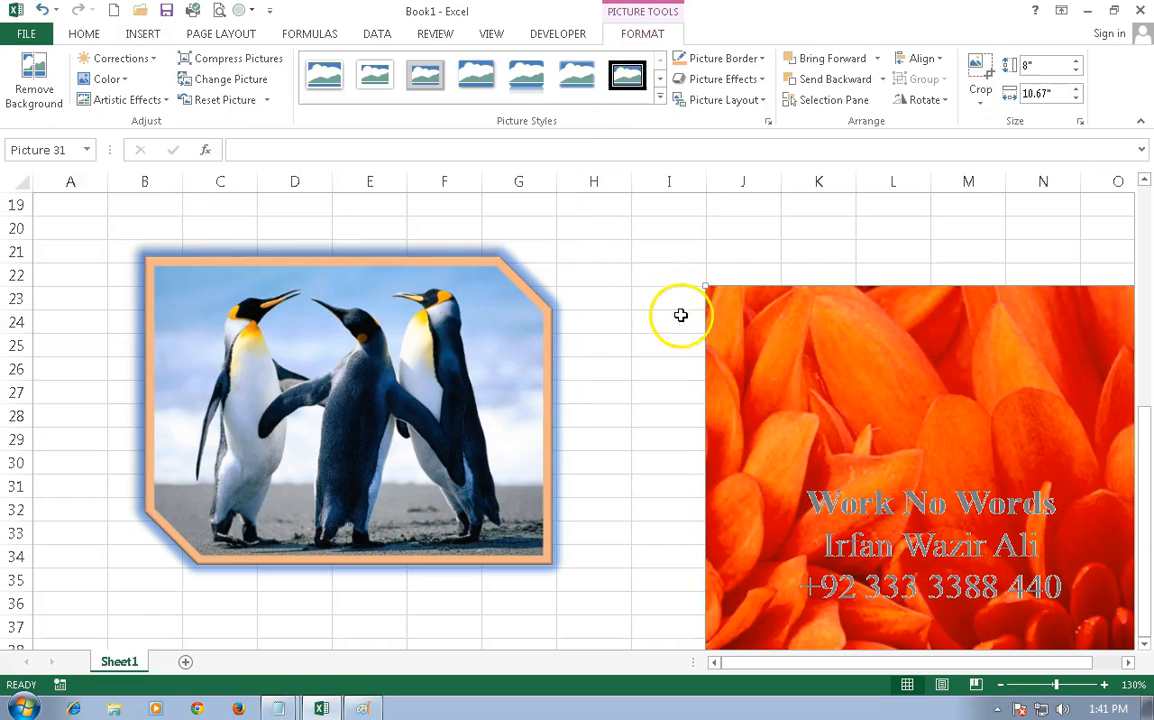
Shrink the flower picture to about 2.82" by 3.75" and position it overlapping the right side of the penguins picture.
drag(706, 287, 1054, 548)
drag(726, 408, 530, 304)
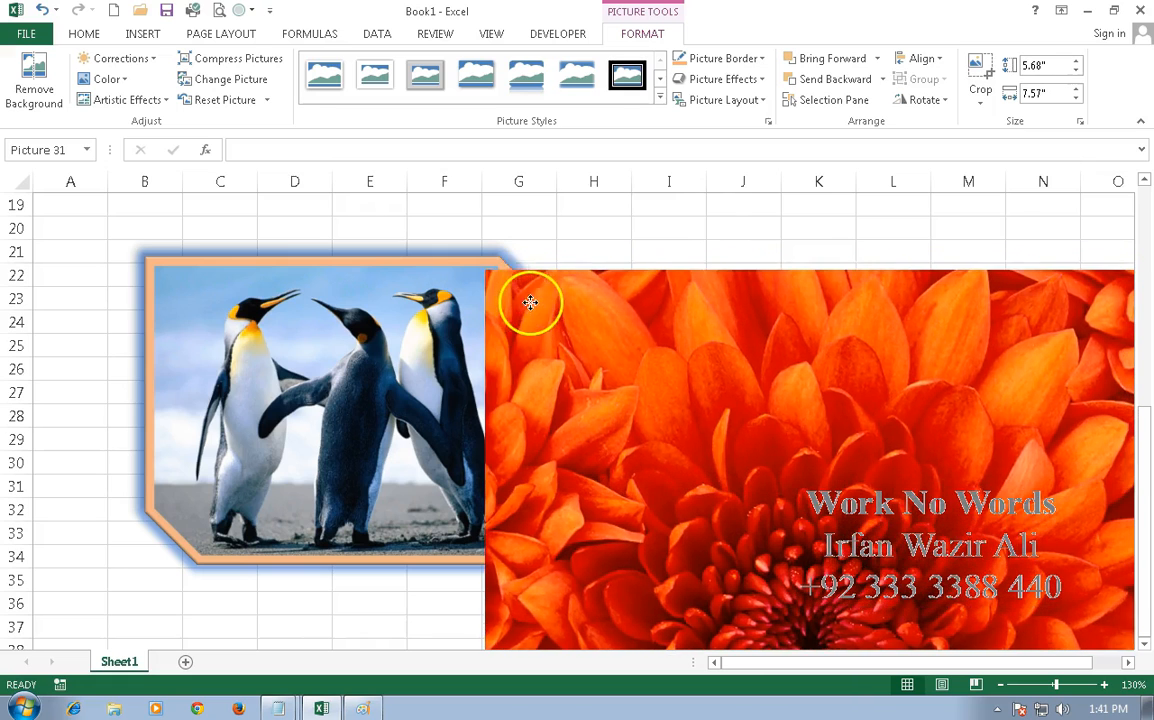
drag(485, 271, 598, 273)
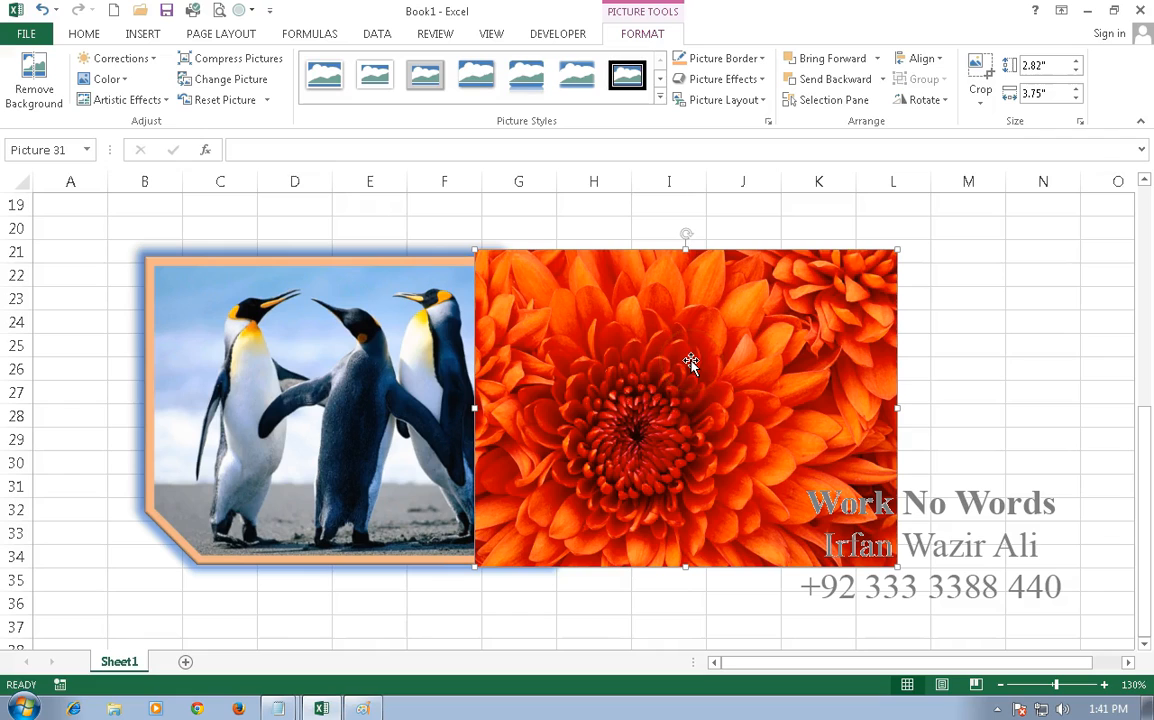
Send the flower picture backward behind the penguins picture and bring it forward again.
click(828, 84)
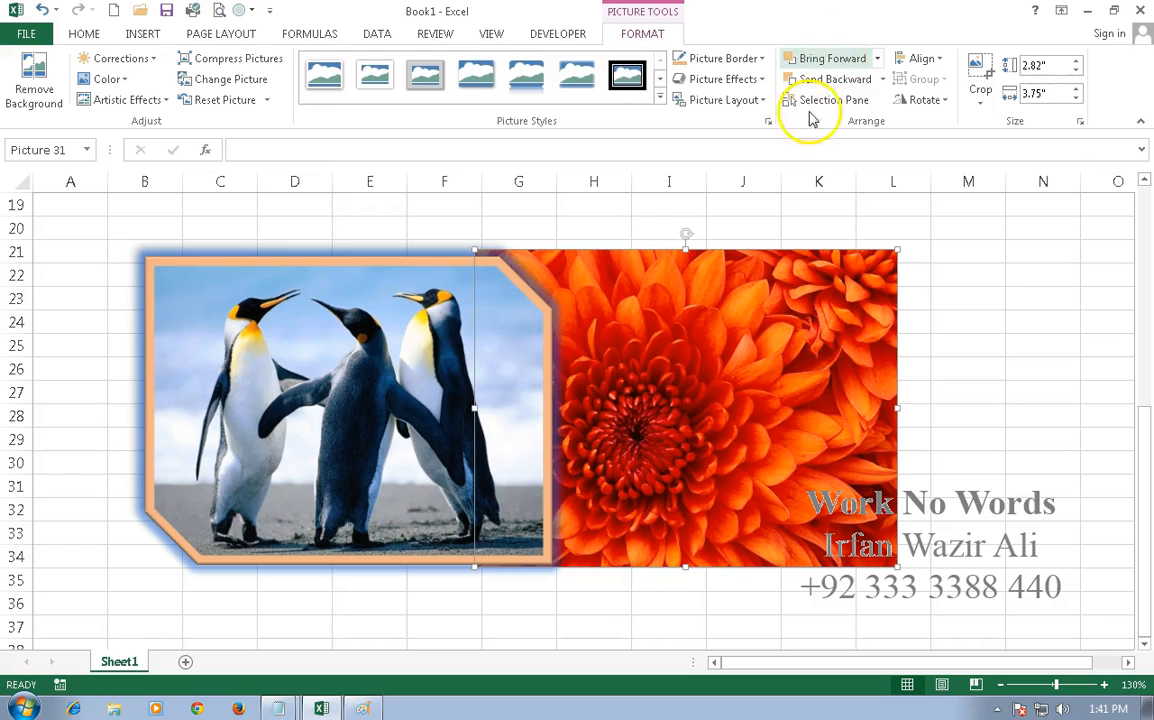
click(1015, 366)
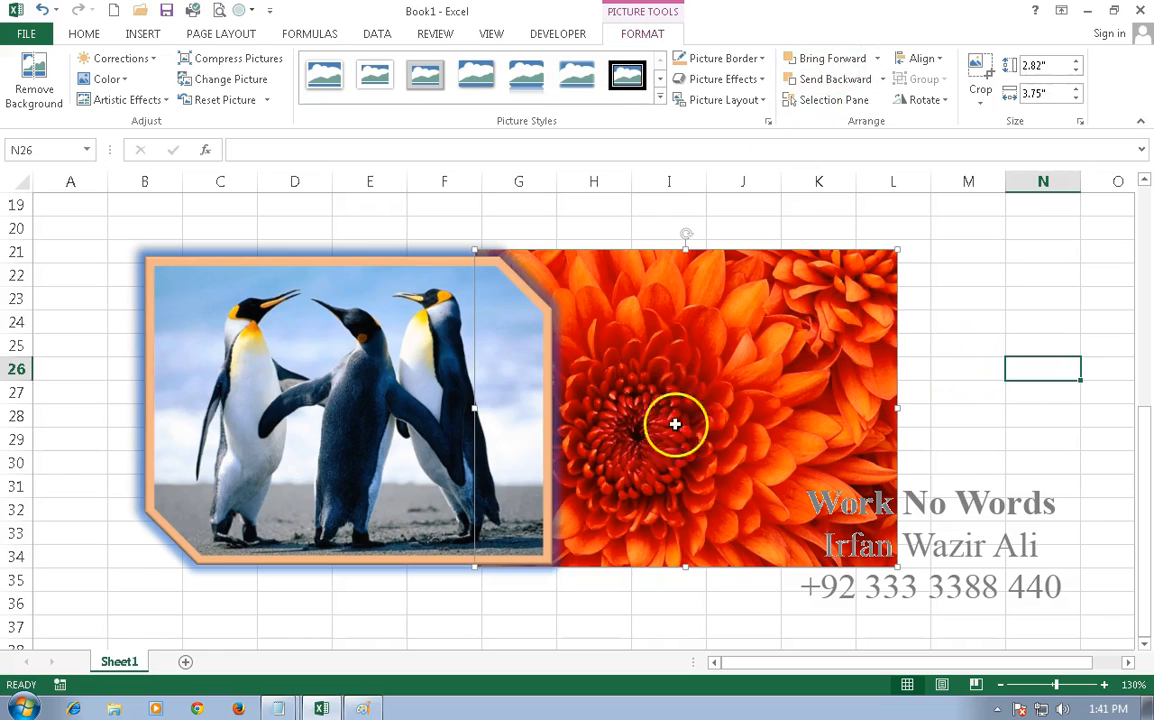
click(697, 377)
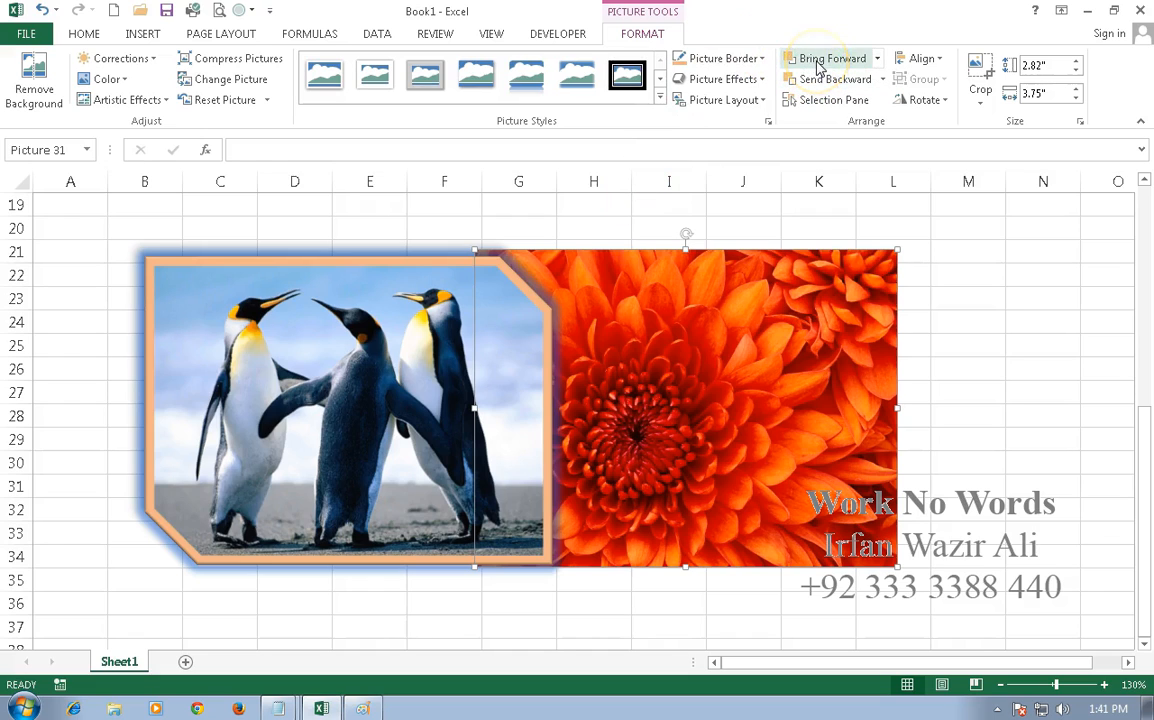
click(818, 62)
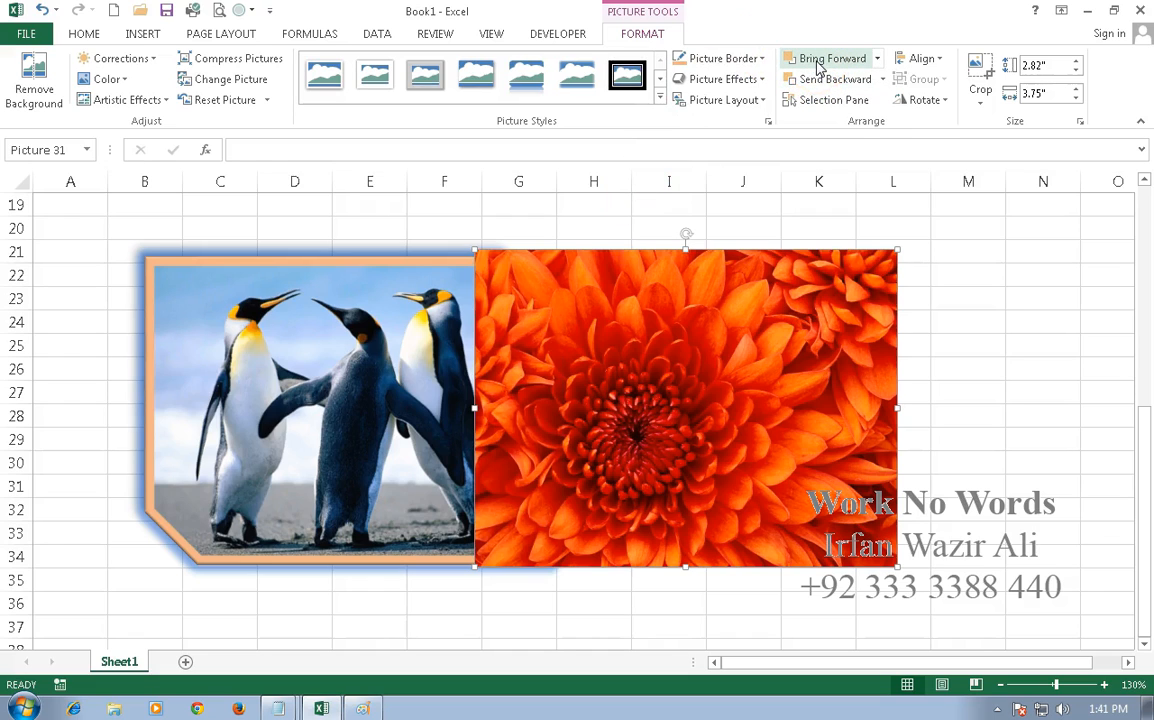
Flip the flower picture horizontally and move it to the right, clear of the penguins picture.
click(921, 100)
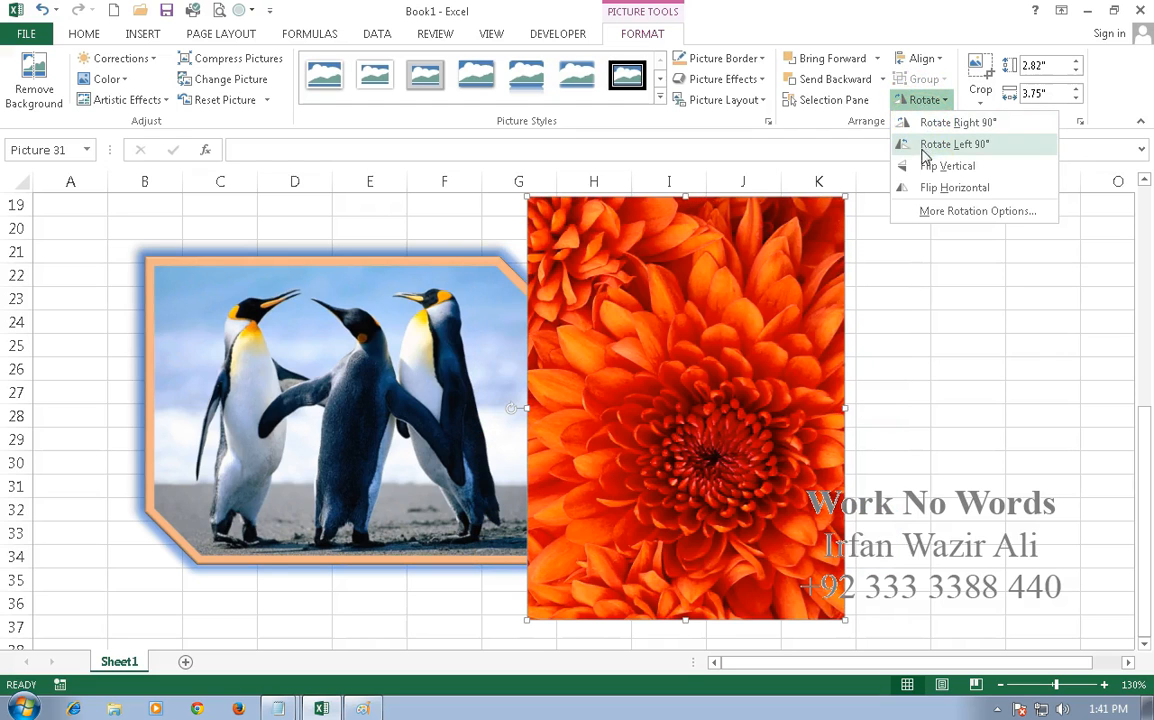
click(926, 168)
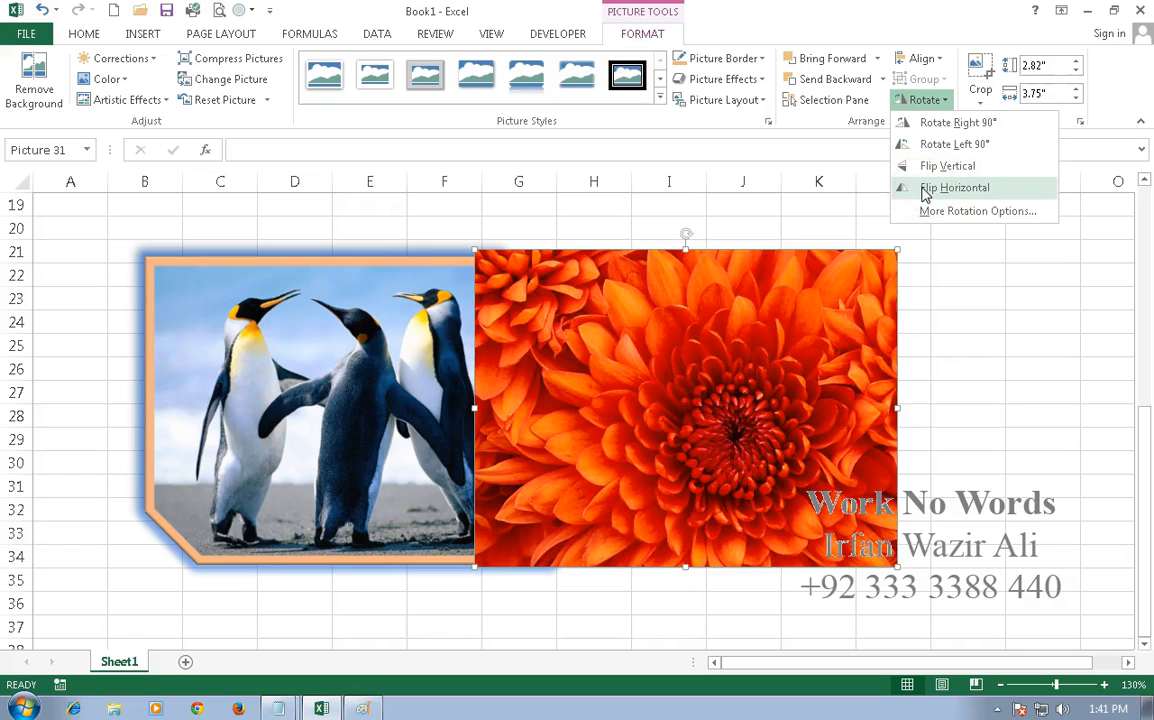
click(926, 188)
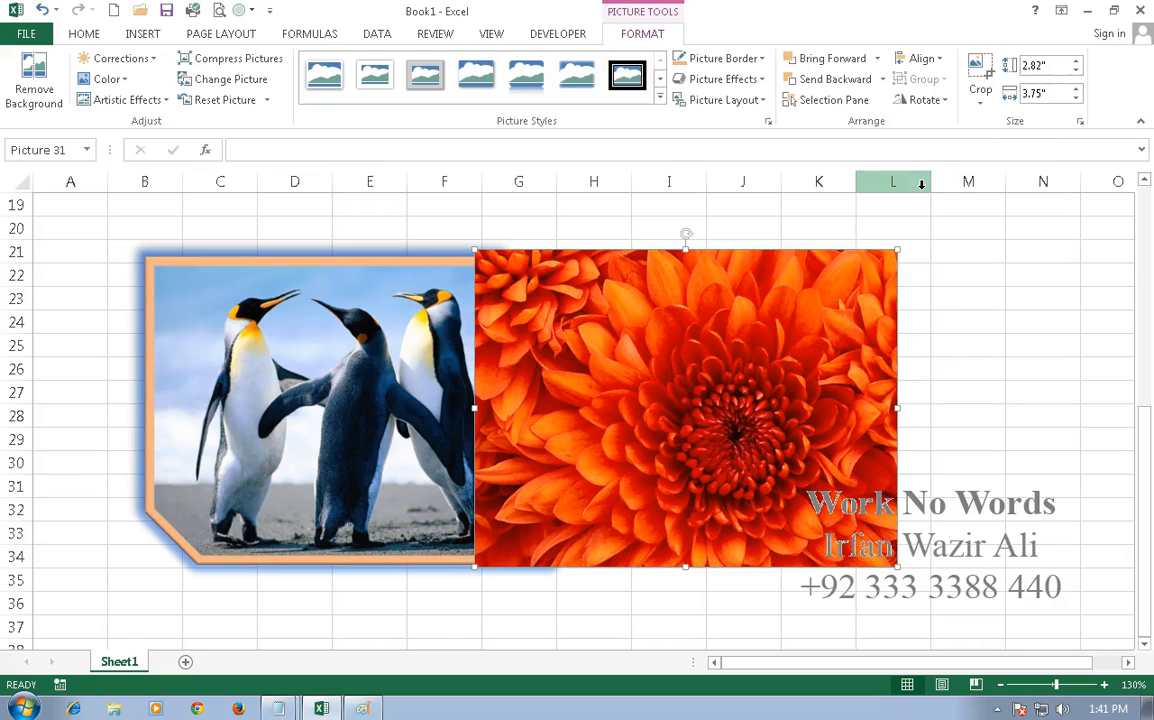
drag(670, 352, 859, 352)
Start cropping the penguins picture and pull its crop frame in from the upper-right corner to about 2.59" by 3.34".
click(310, 378)
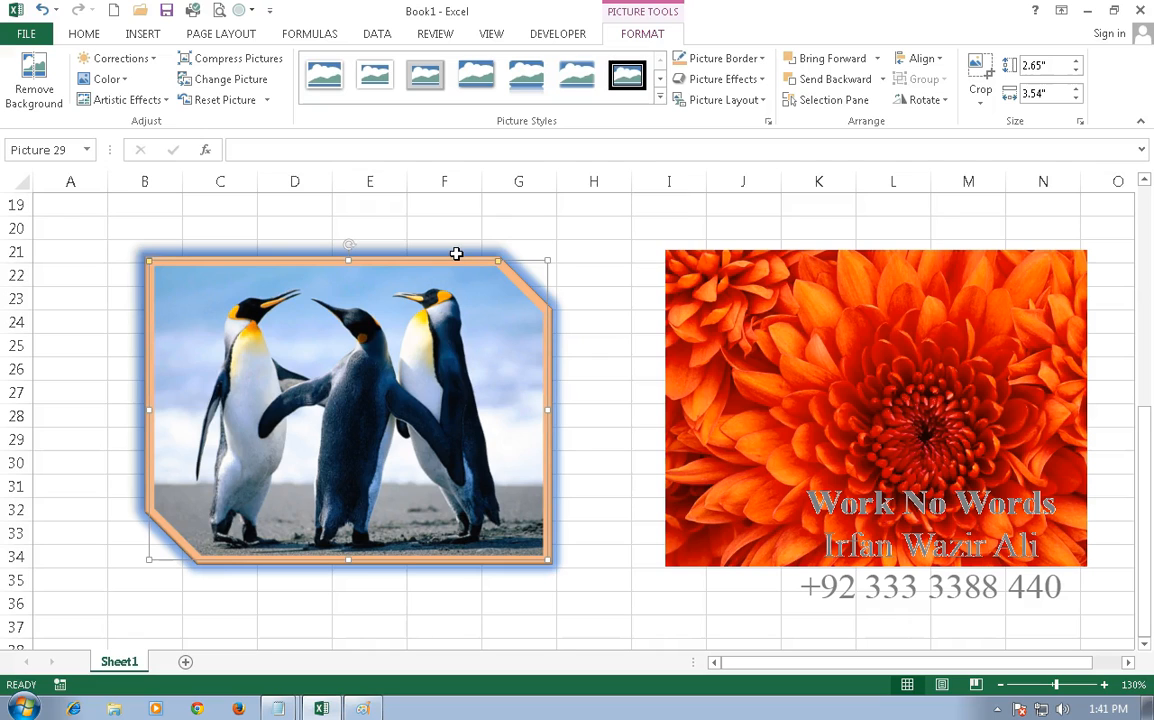
click(980, 88)
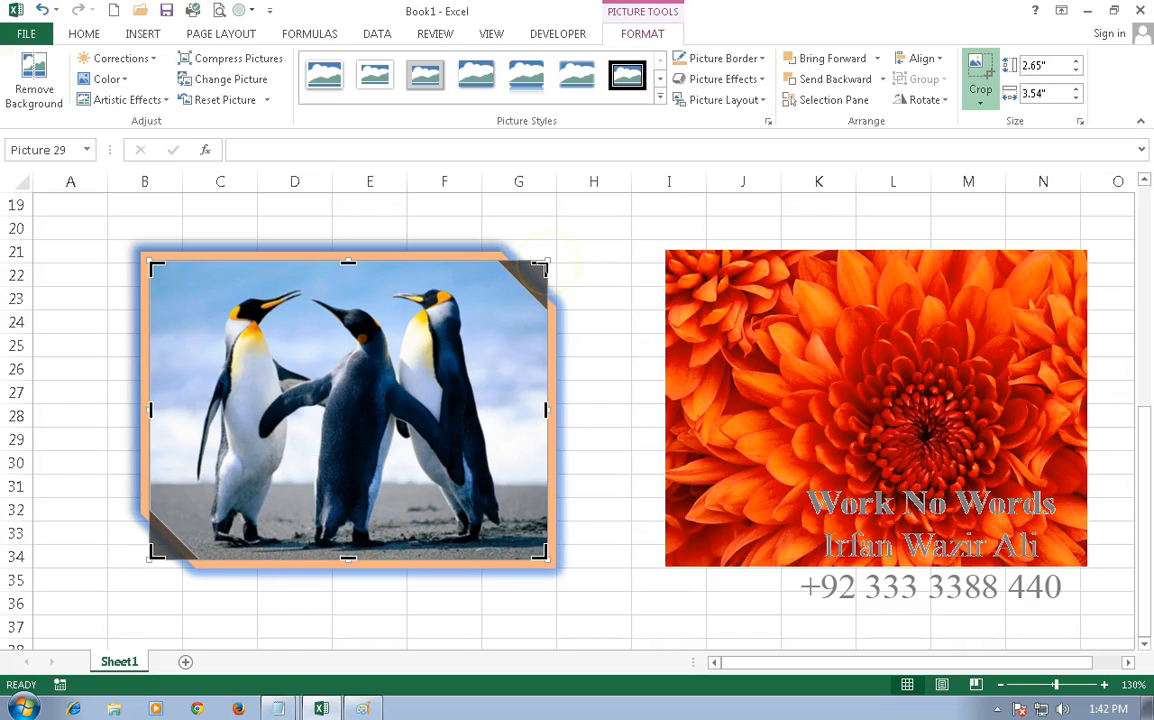
drag(548, 262, 493, 272)
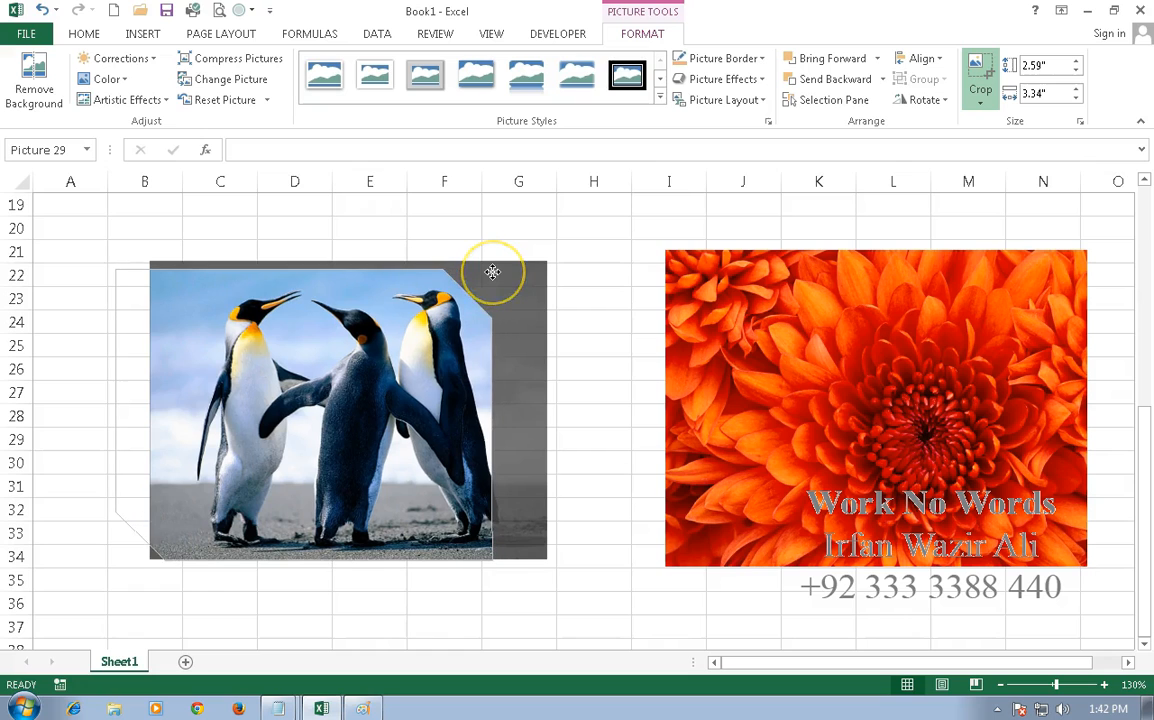
drag(410, 323, 410, 323)
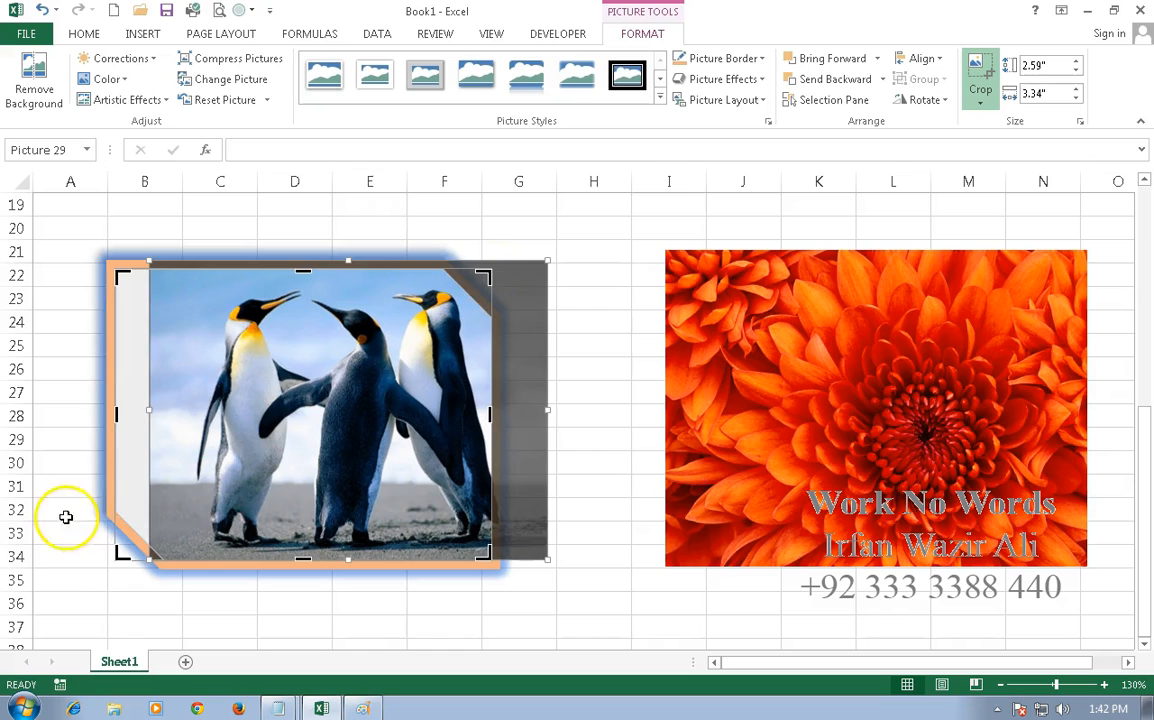
Crop the penguins picture's left edge to a width of about 2.66", trim its top and bottom edges, and finish cropping.
drag(121, 418, 193, 427)
drag(343, 265, 345, 290)
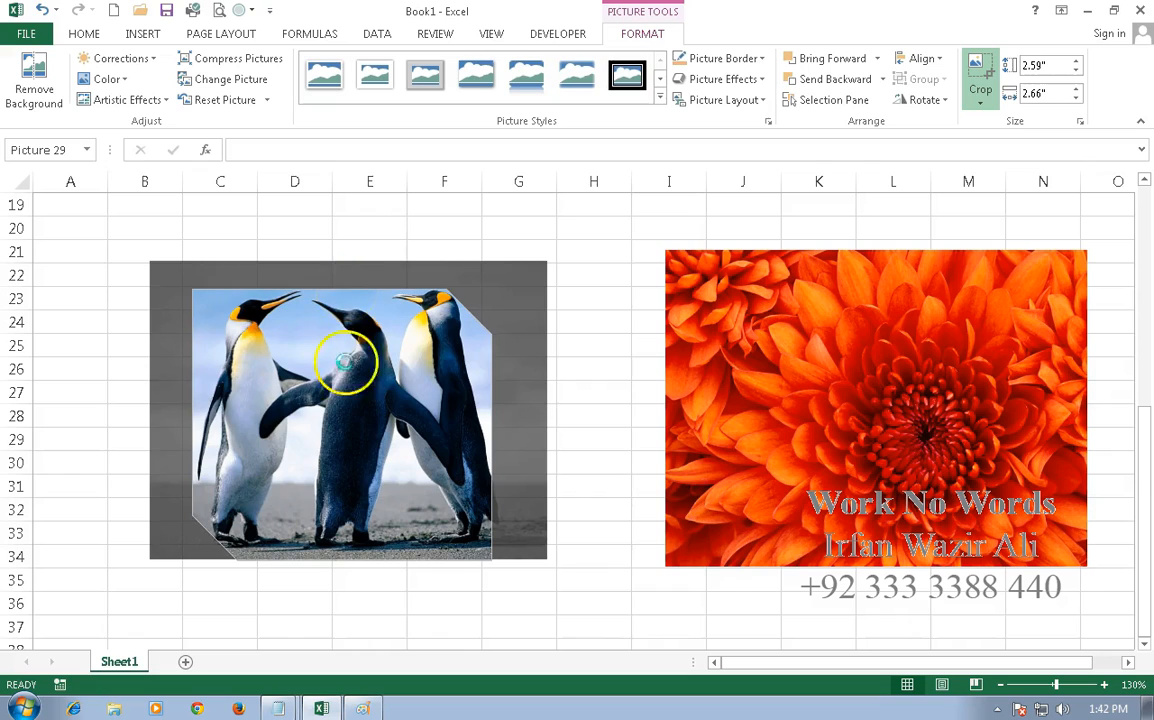
drag(343, 563, 345, 546)
click(566, 330)
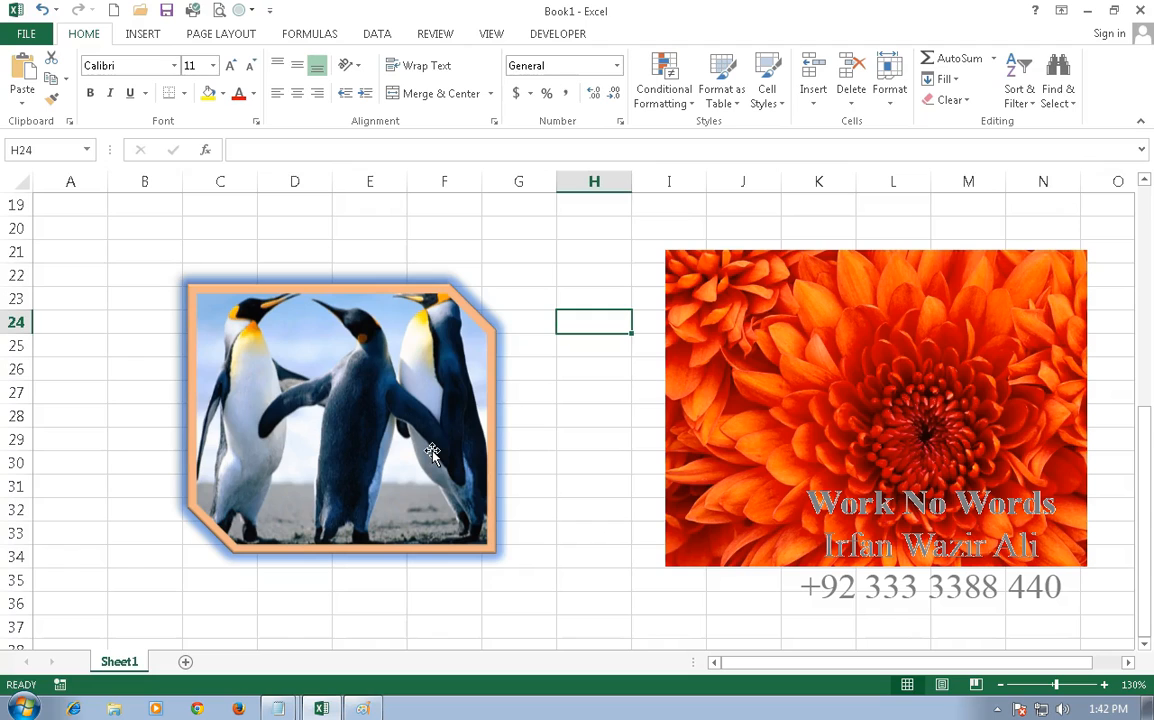
With cell H29 selected, start an online picture insertion and search Bing images for "computer", accepting only securely delivered content.
click(591, 443)
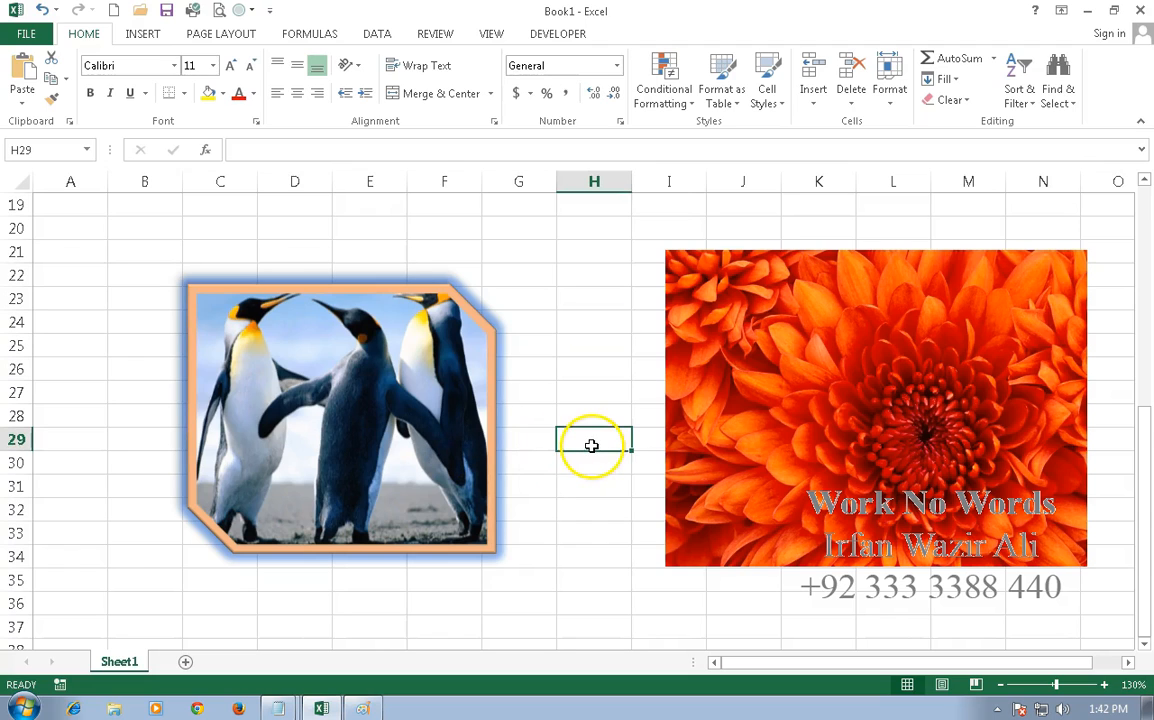
click(143, 34)
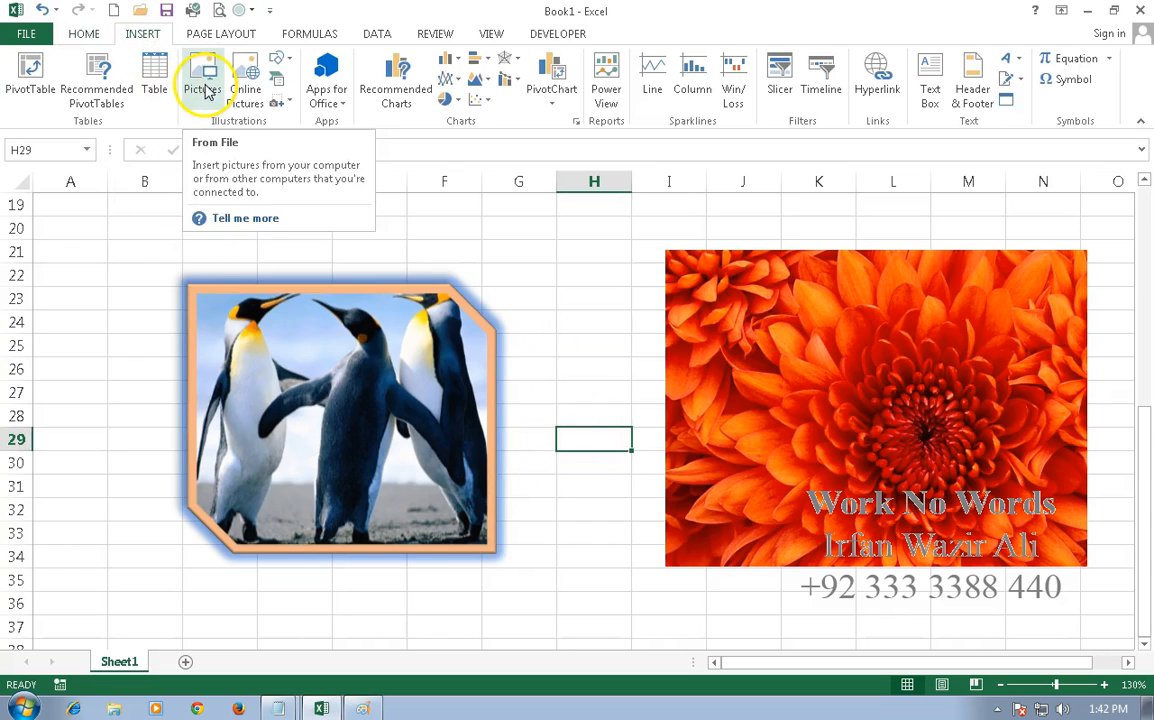
click(247, 75)
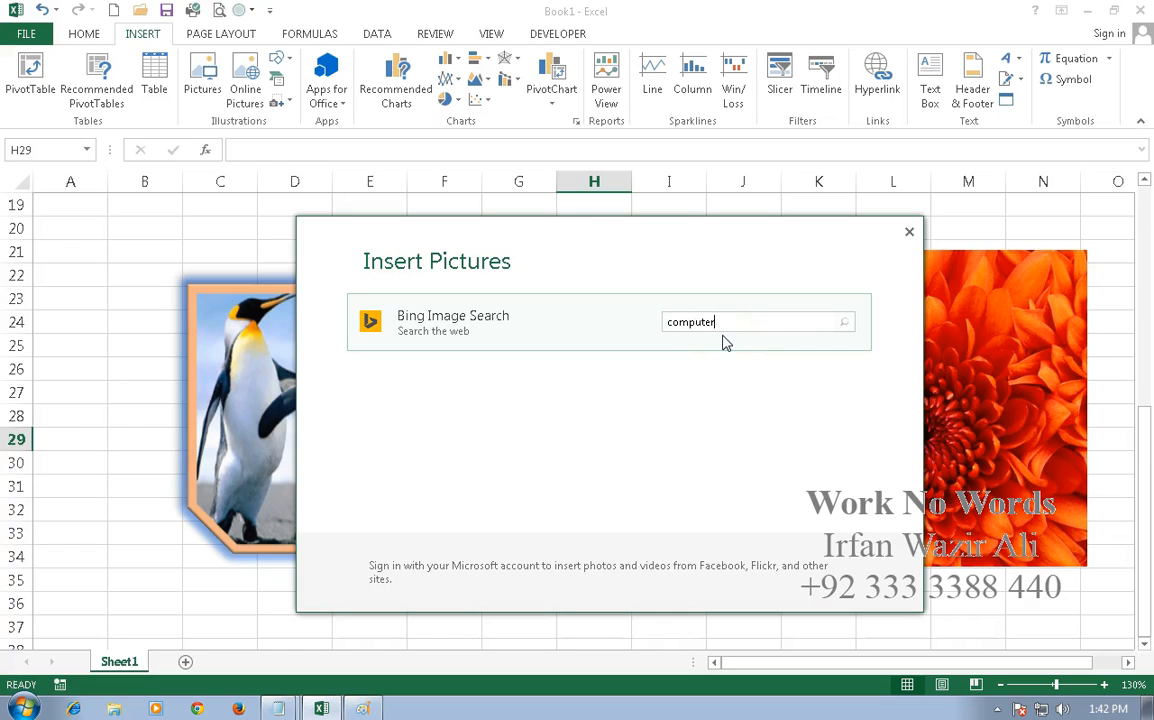
key(Return)
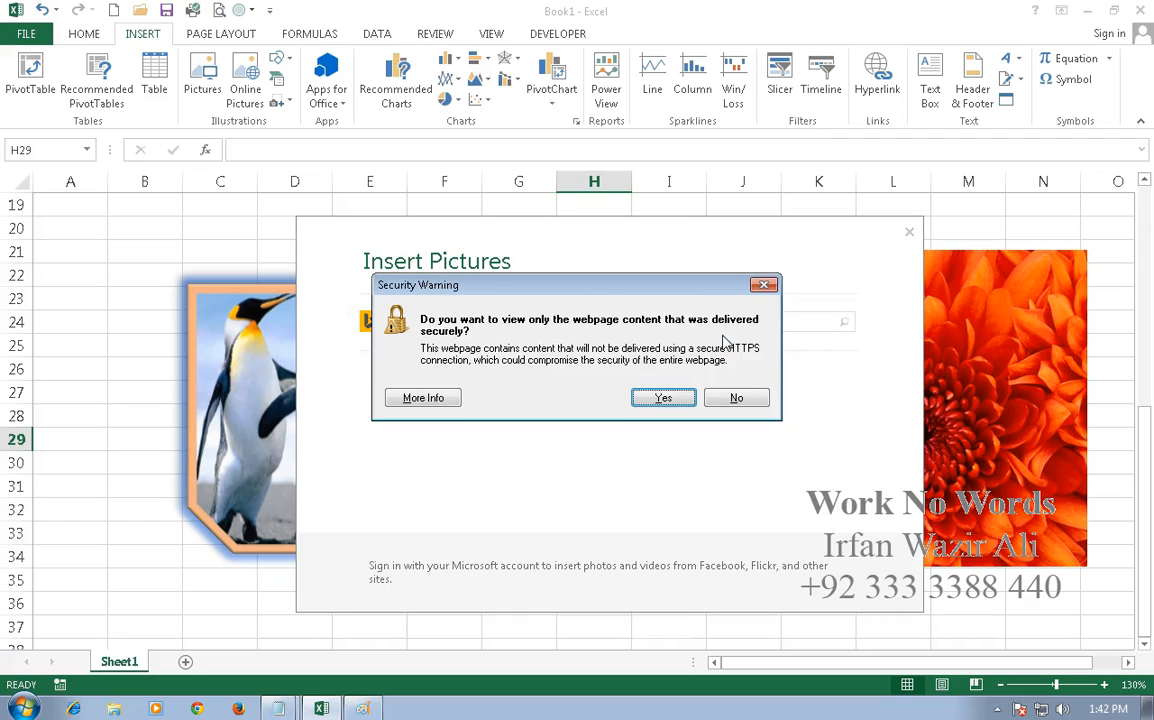
click(665, 398)
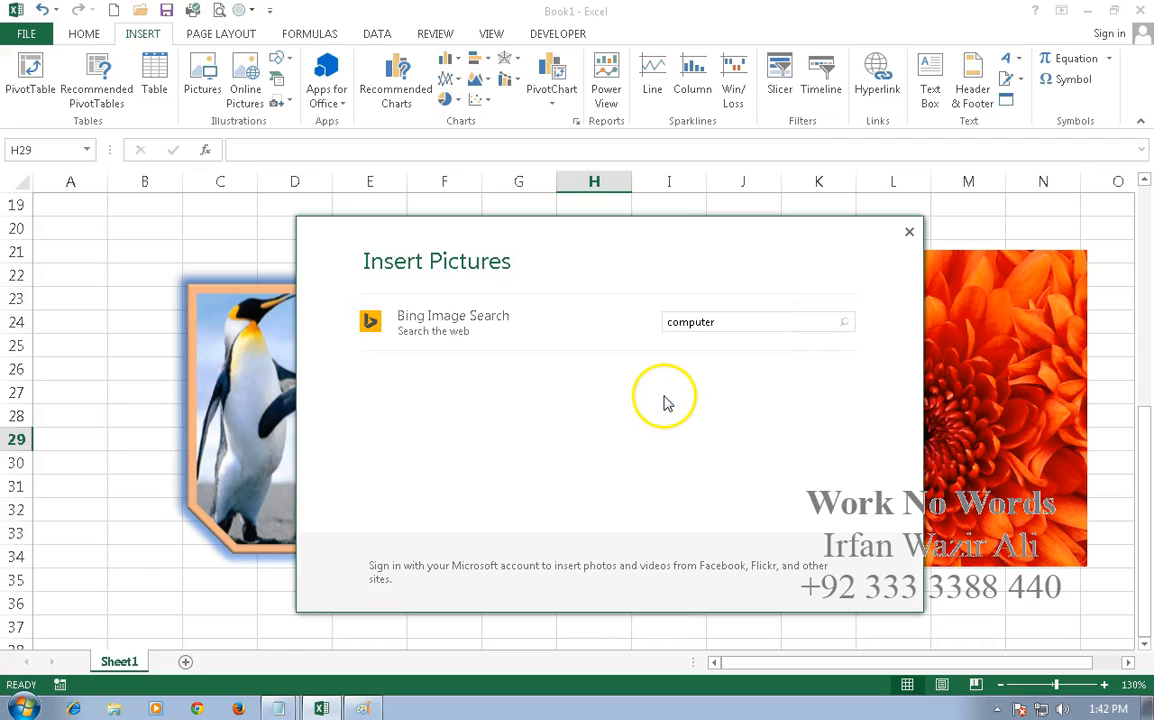
text(r)
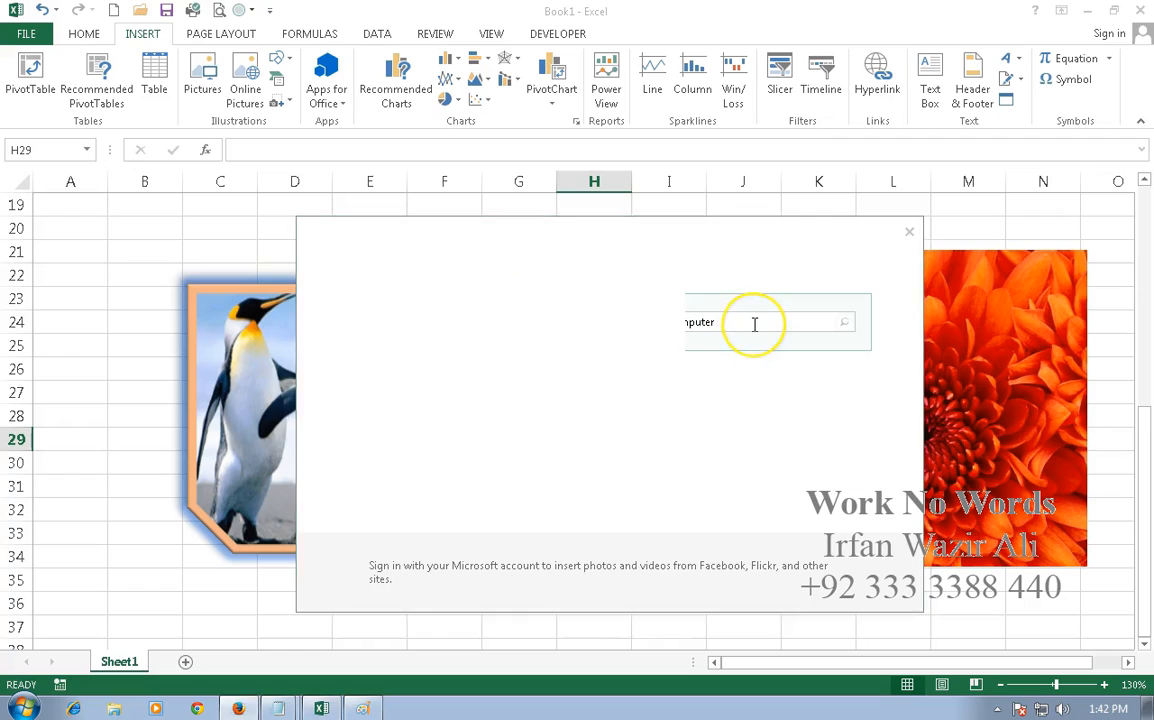
key(Return)
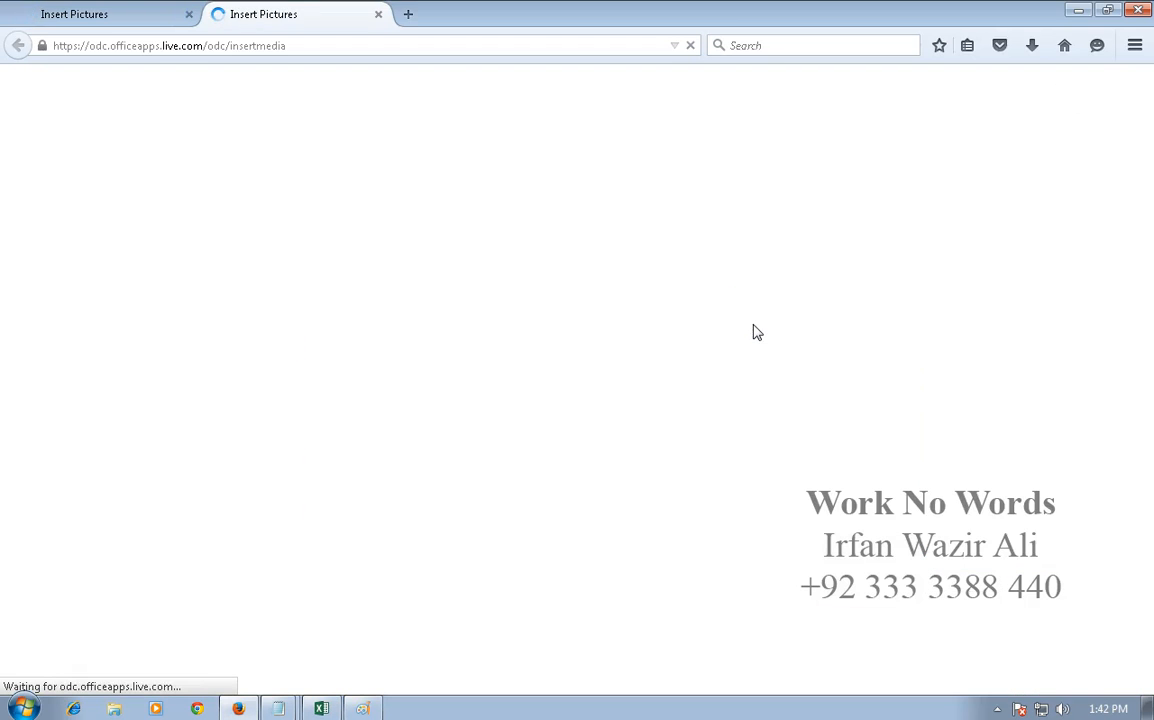
Close the extra Insert Pictures page in Firefox and search Bing images for "computer" on the remaining one.
click(378, 14)
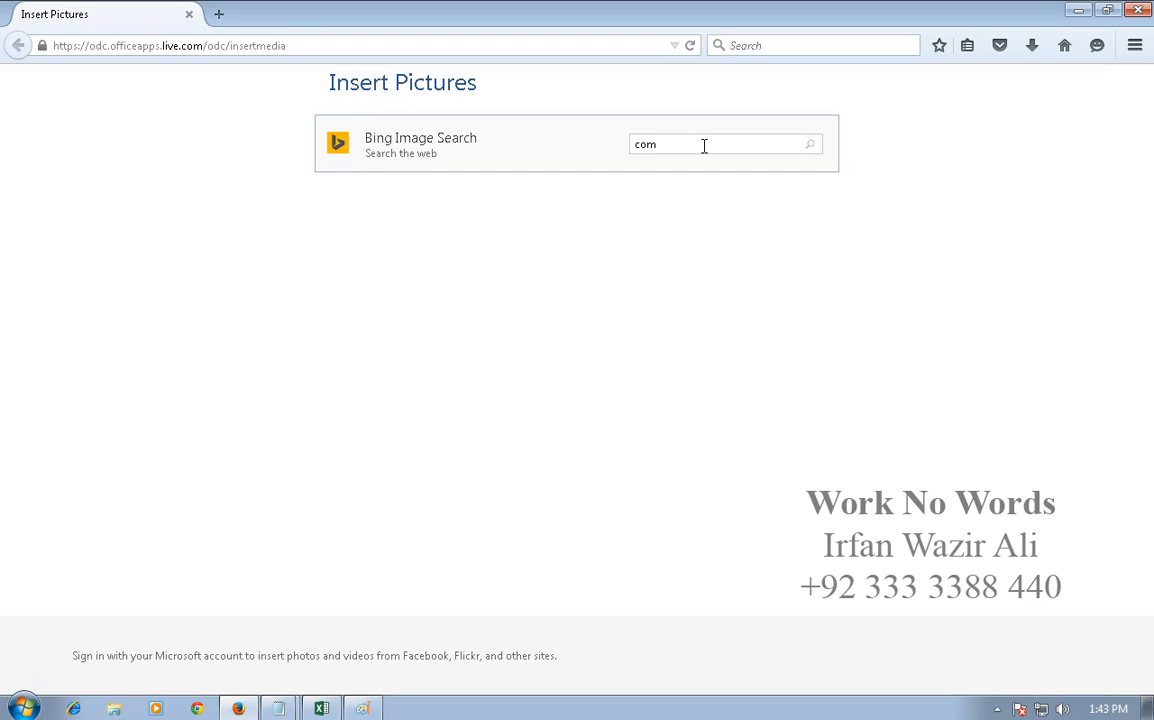
key(Return)
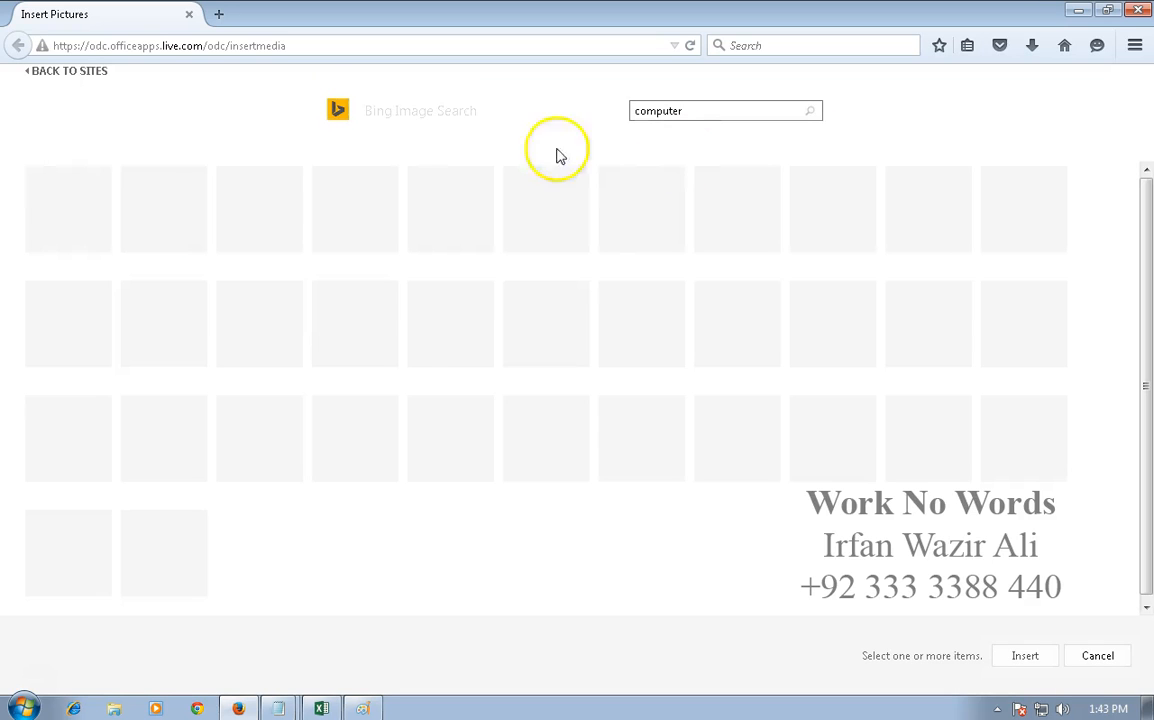